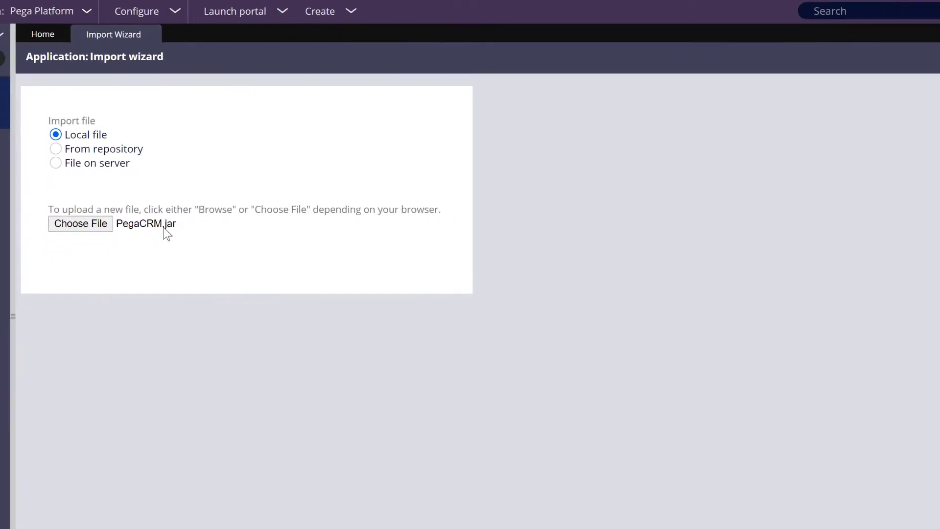
Step: Start the PegaCRM.jar import with the existing CustomerData database connection and import its code archives
{"action": "left_click", "coordinate": [546, 499]}
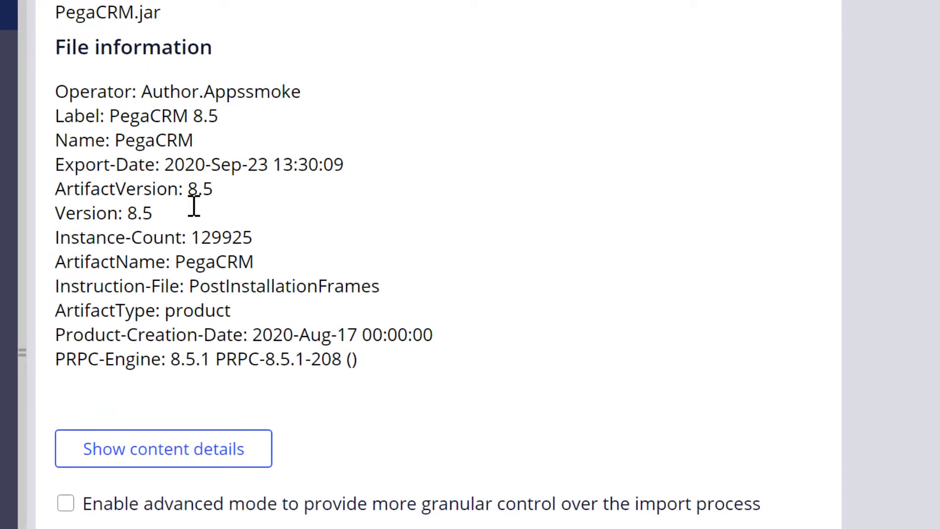
{"action": "left_click_drag", "start_coordinate": [277, 243], "coordinate": [51, 245]}
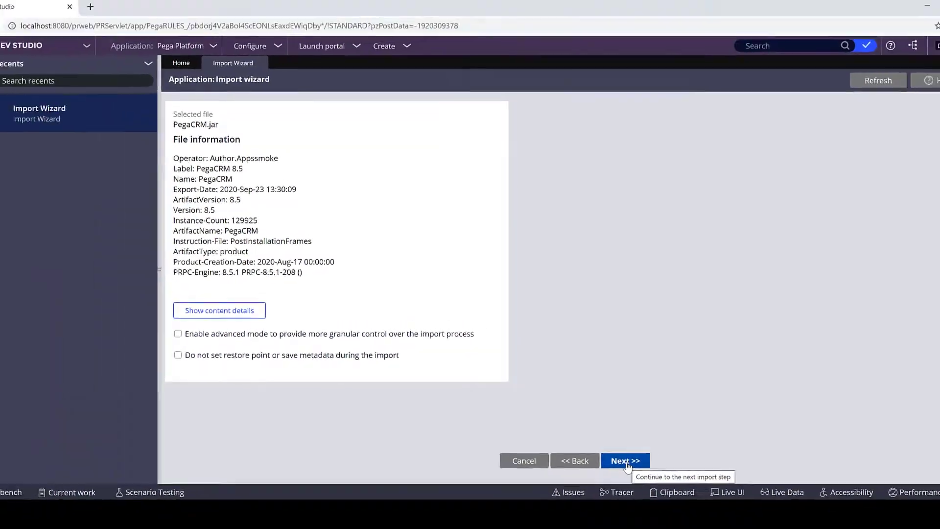
{"action": "left_click", "coordinate": [671, 484]}
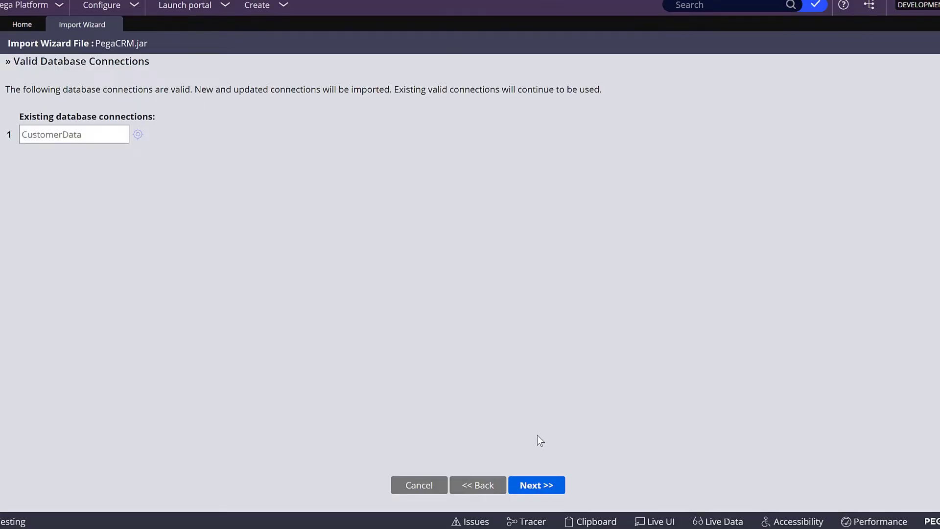
{"action": "left_click", "coordinate": [550, 489]}
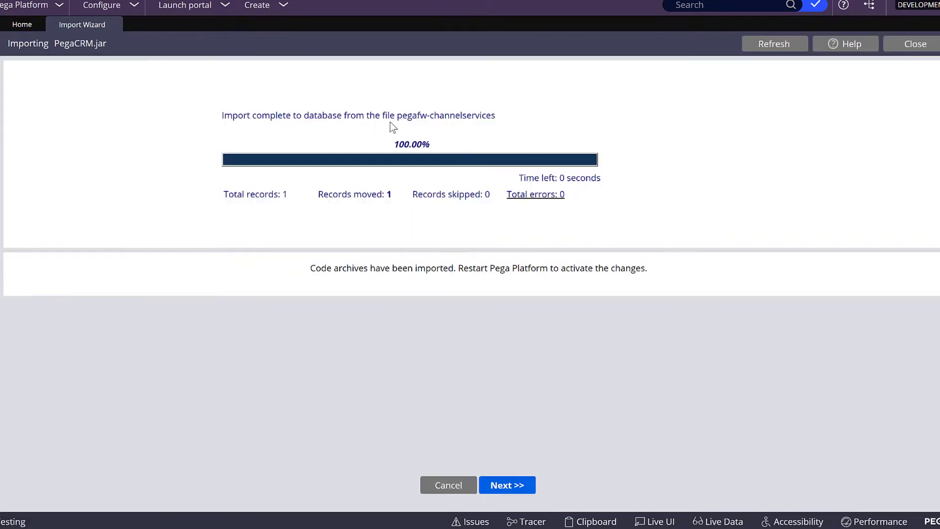
{"action": "left_click", "coordinate": [511, 487]}
{"action": "left_click", "coordinate": [505, 485]}
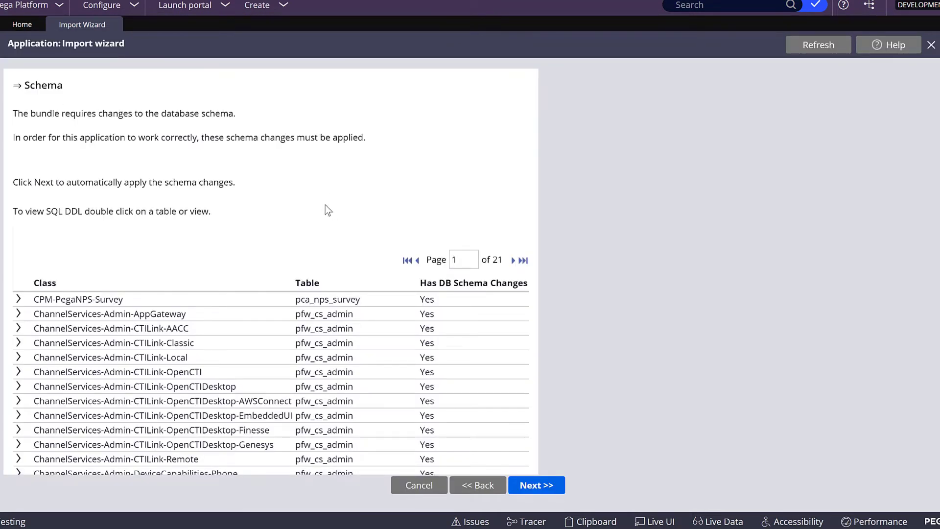
Step: Review the PegaCRM schema changes and apply them, keeping the automatic Upgrade Application Schema run enabled
{"action": "scroll", "coordinate": [343, 214], "scroll_direction": "down", "scroll_amount": 5}
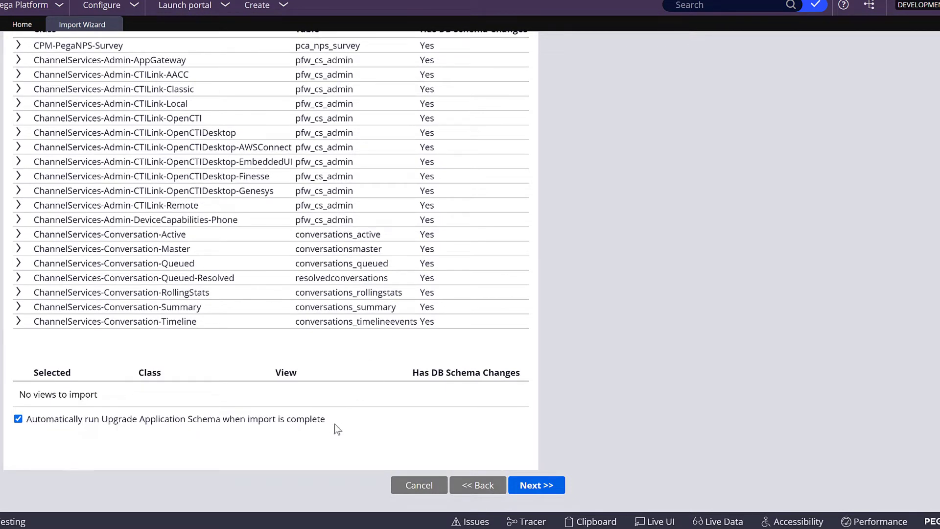
{"action": "scroll", "coordinate": [476, 428], "scroll_direction": "up", "scroll_amount": 5}
{"action": "left_click", "coordinate": [539, 485]}
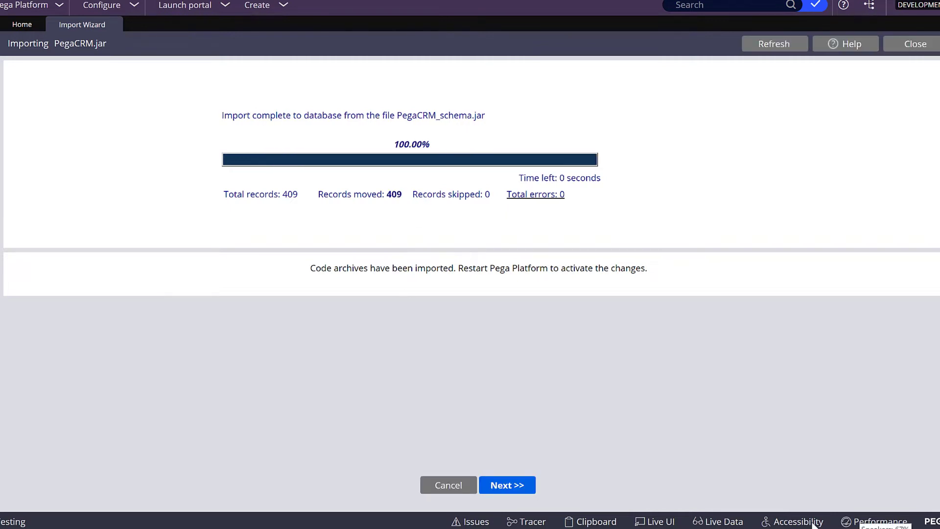
Step: Import the PegaCRM rules with all aged updates included and finish the import
{"action": "left_click", "coordinate": [512, 486]}
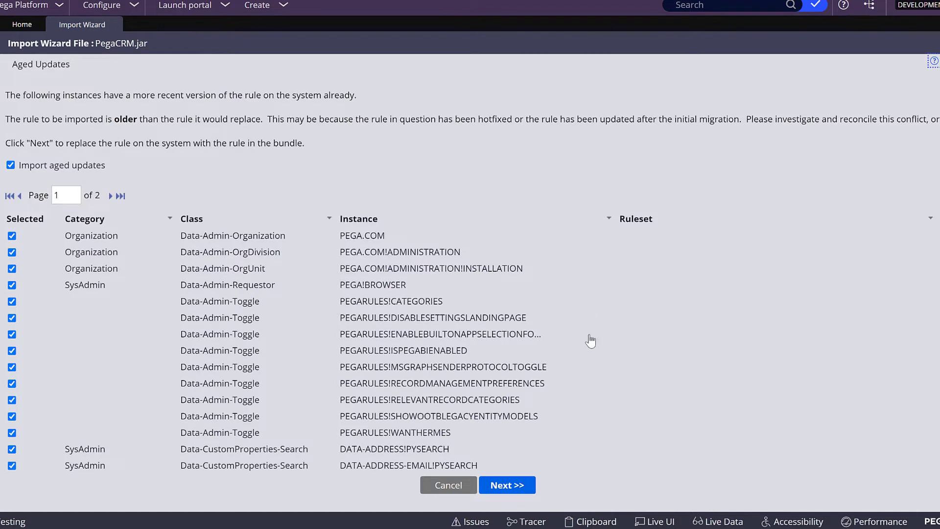
{"action": "left_click", "coordinate": [514, 486]}
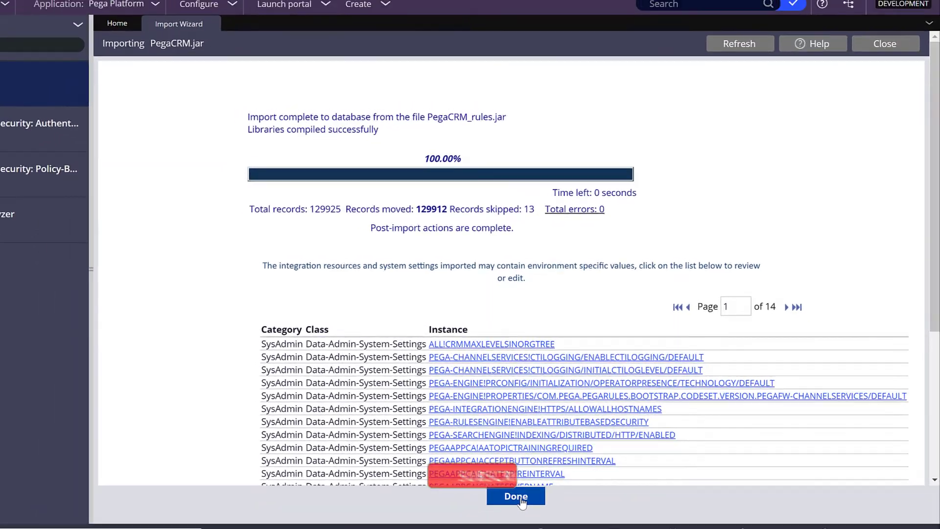
{"action": "left_click", "coordinate": [499, 508]}
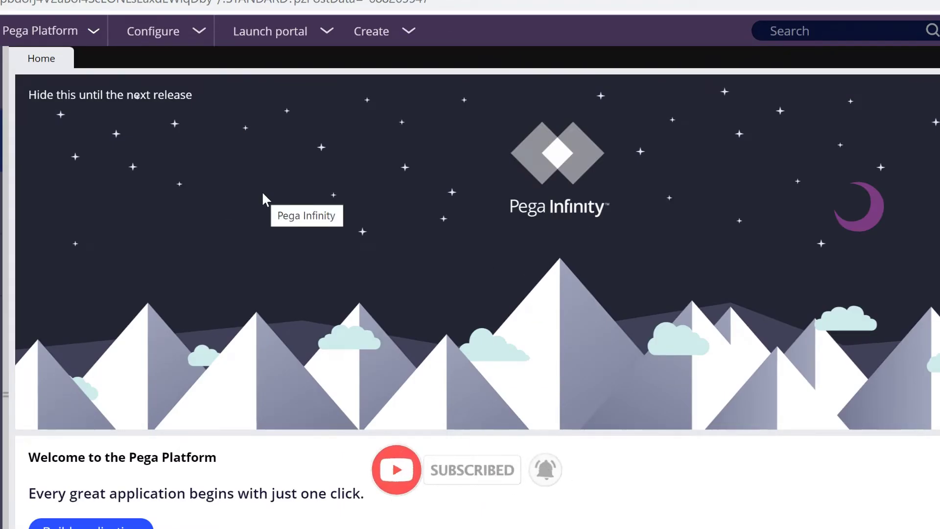
Step: Start a new application import and load PegaCRM_Patch.jar as the local file
{"action": "left_click", "coordinate": [157, 34]}
{"action": "mouse_move", "coordinate": [142, 74]}
{"action": "mouse_move", "coordinate": [248, 187]}
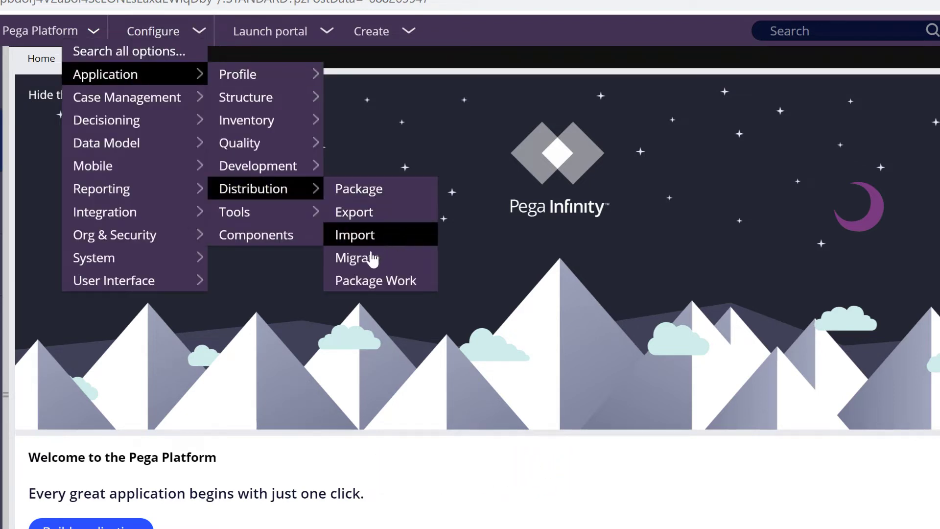
{"action": "left_click", "coordinate": [363, 235]}
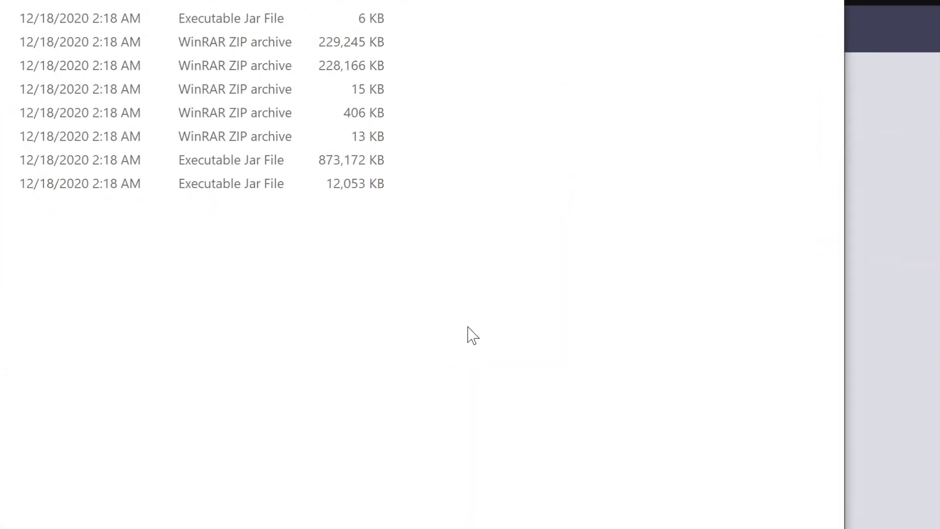
{"action": "left_click", "coordinate": [151, 264]}
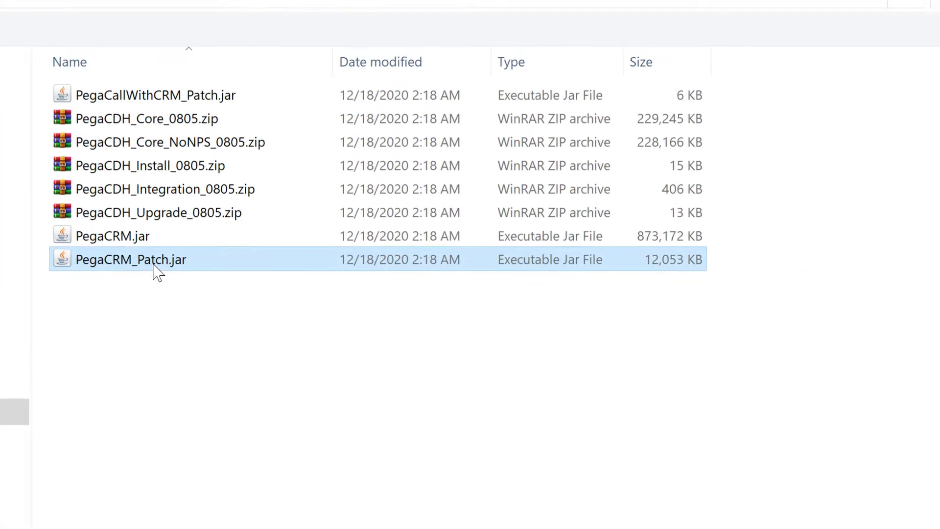
{"action": "key", "text": "Return"}
{"action": "left_click", "coordinate": [547, 505]}
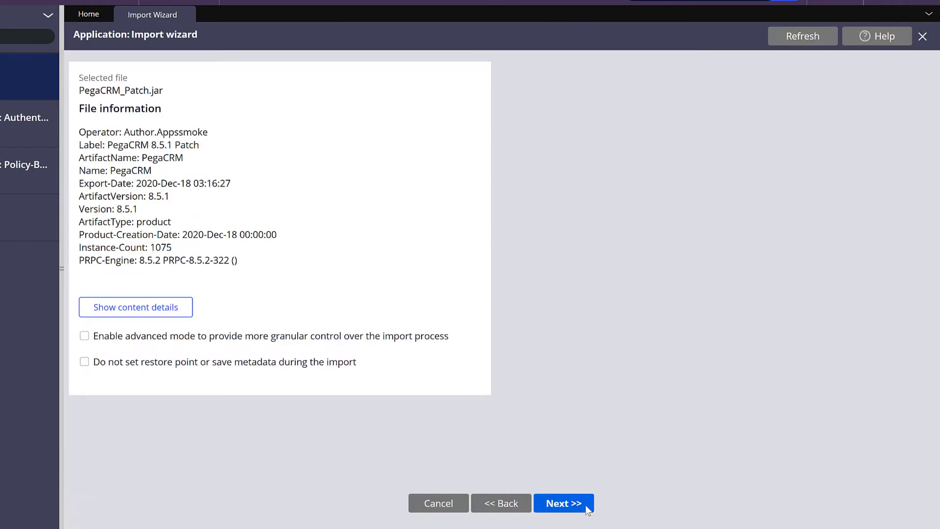
Step: Import the code archives of PegaCRM_Patch.jar and apply its database schema changes
{"action": "left_click", "coordinate": [587, 507]}
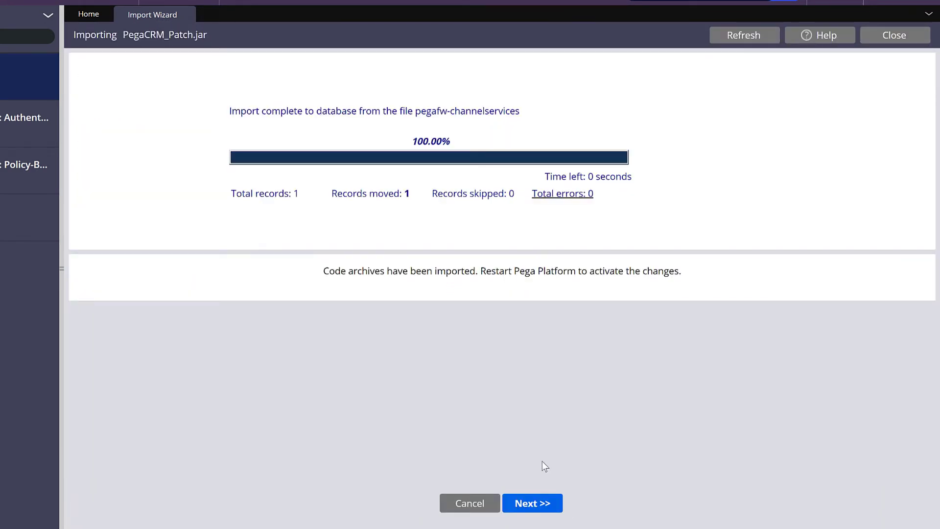
{"action": "left_click", "coordinate": [533, 502]}
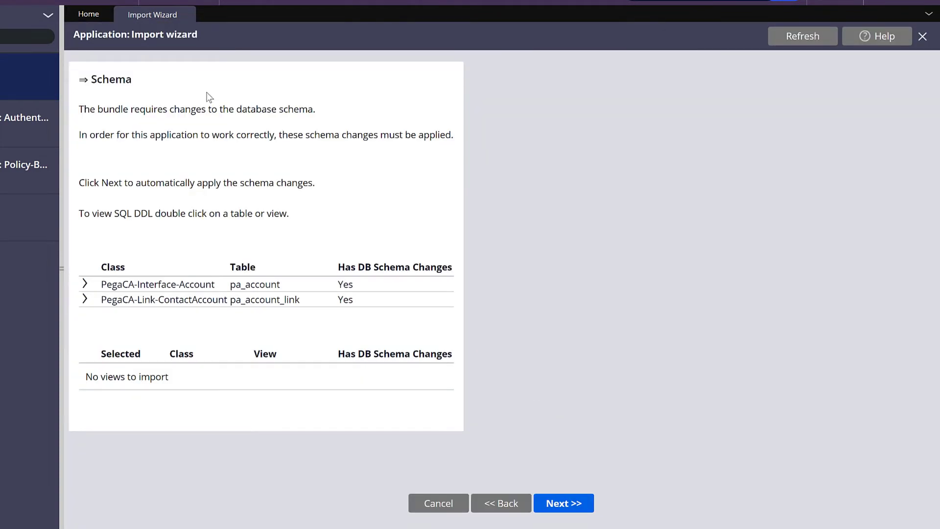
{"action": "left_click", "coordinate": [539, 497]}
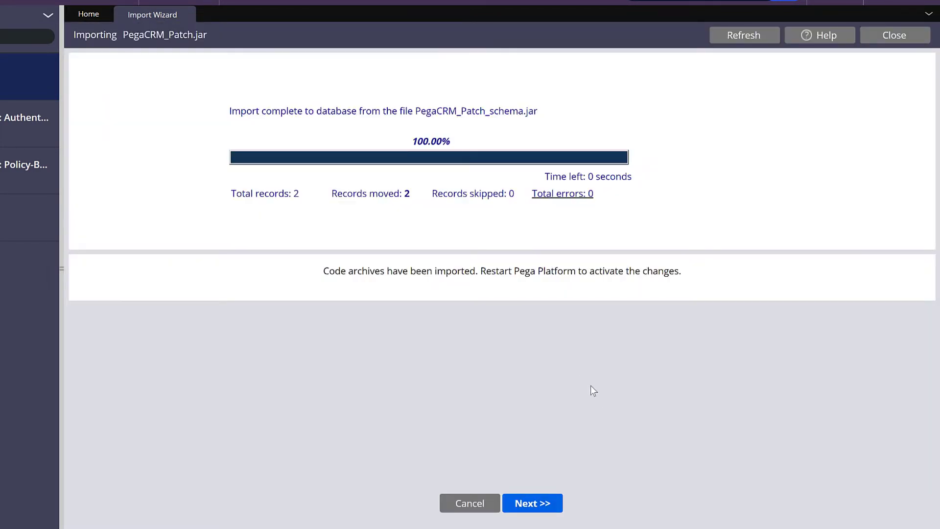
{"action": "left_click", "coordinate": [536, 503]}
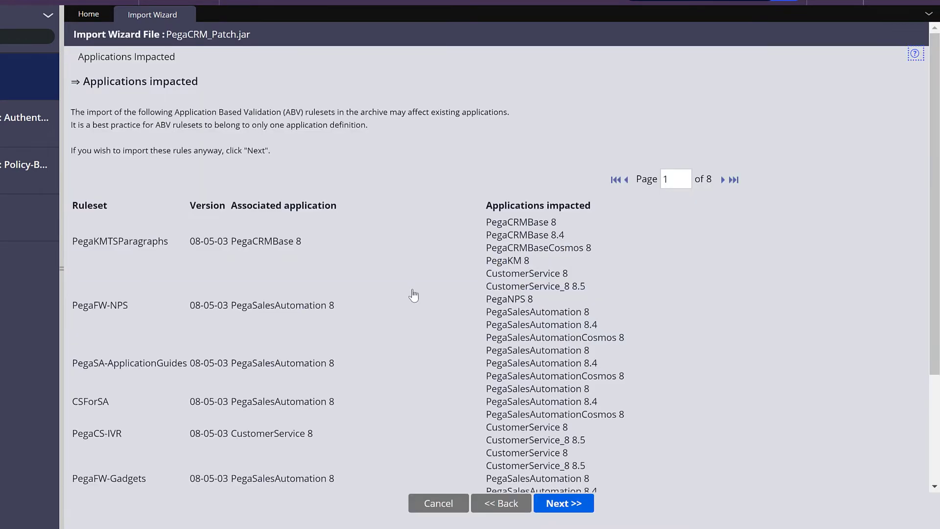
Step: Review the applications impacted by the patch, import its rules anyway and finish the import
{"action": "scroll", "coordinate": [418, 295], "scroll_direction": "down", "scroll_amount": 2}
{"action": "scroll", "coordinate": [420, 295], "scroll_direction": "down", "scroll_amount": 1}
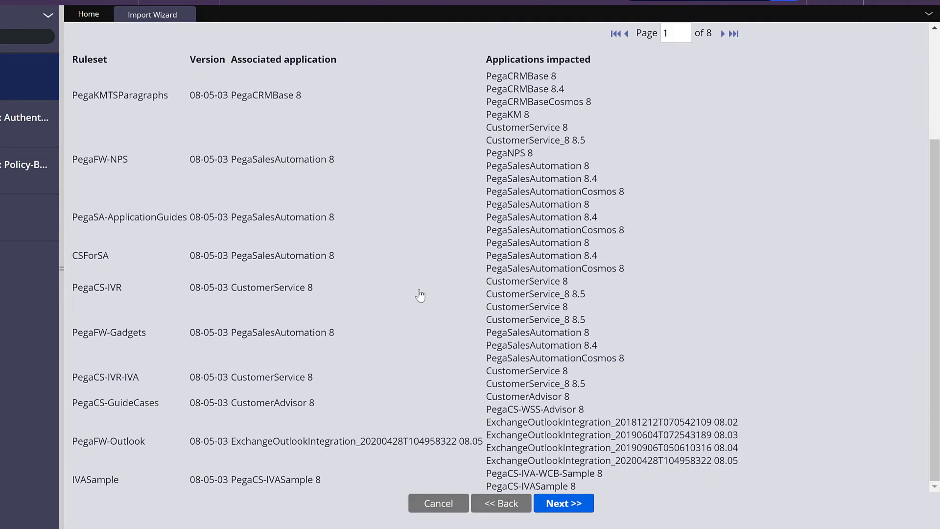
{"action": "scroll", "coordinate": [420, 295], "scroll_direction": "up", "scroll_amount": 3}
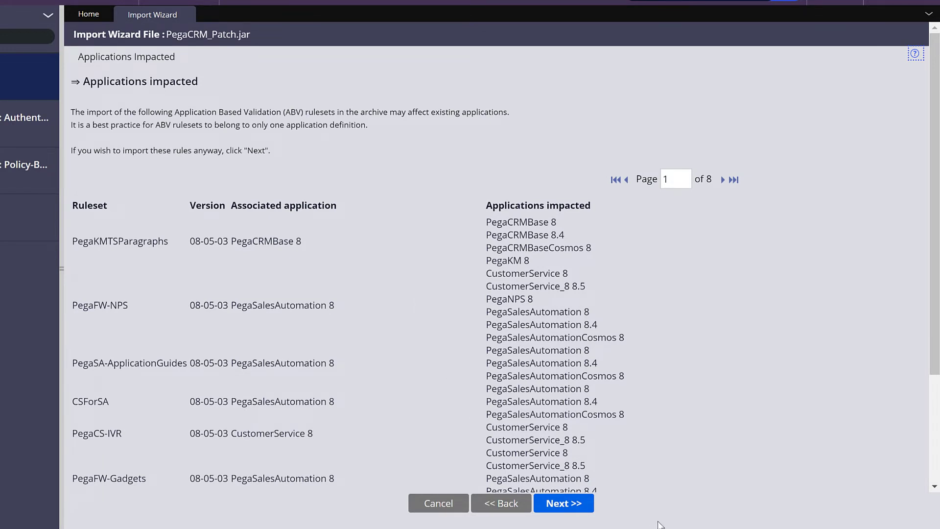
{"action": "left_click", "coordinate": [576, 512]}
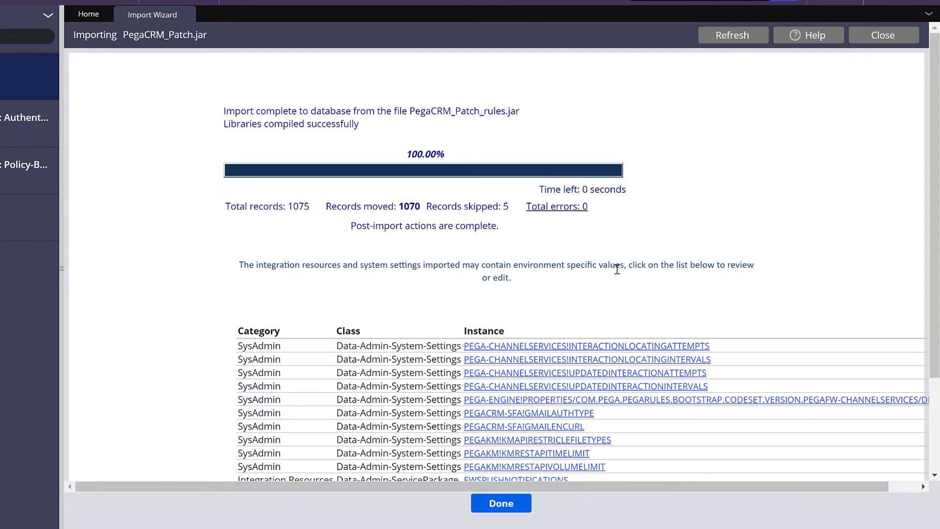
{"action": "left_click", "coordinate": [505, 509]}
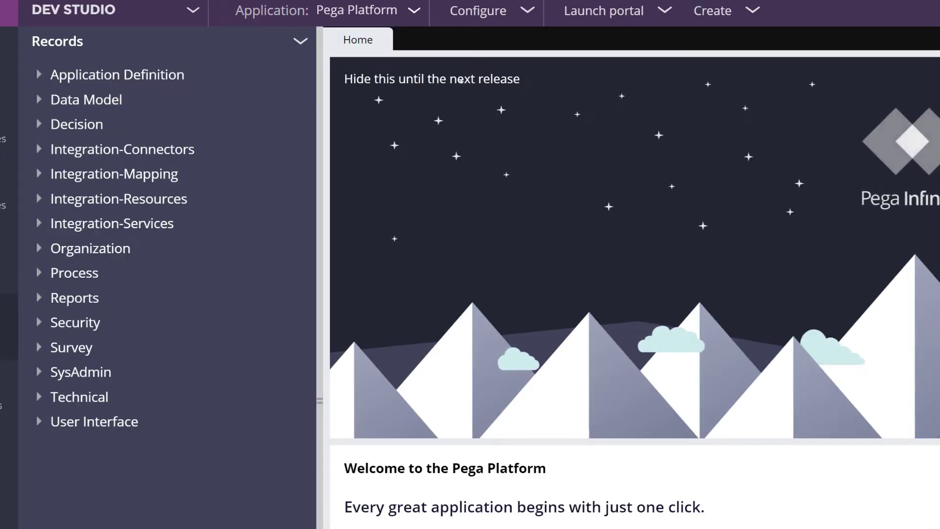
Step: Open the list of Application records under Application Definition in the Records explorer
{"action": "left_click", "coordinate": [47, 78]}
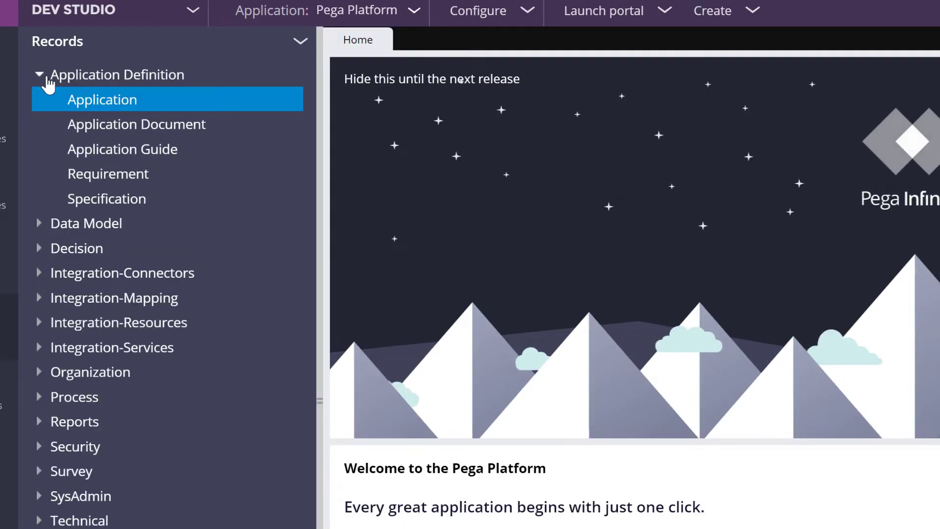
{"action": "left_click", "coordinate": [78, 101]}
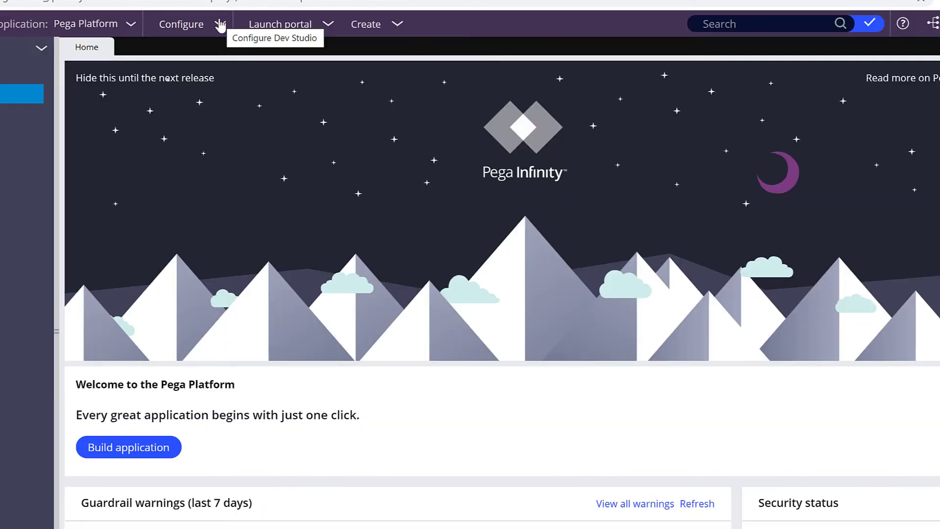
Step: Start another application import and choose PegaCRMSample_DDL.jar from the SampleDB folder as the local file
{"action": "left_click", "coordinate": [220, 24]}
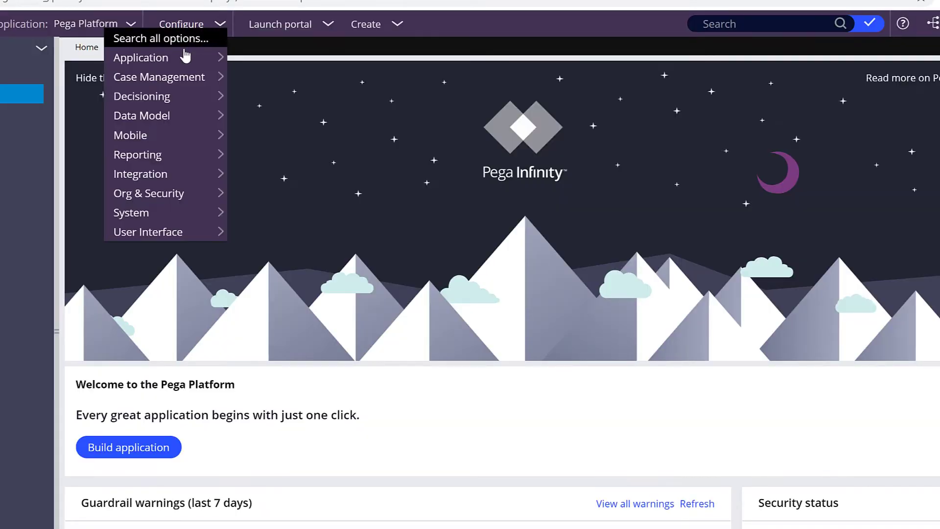
{"action": "mouse_move", "coordinate": [215, 57]}
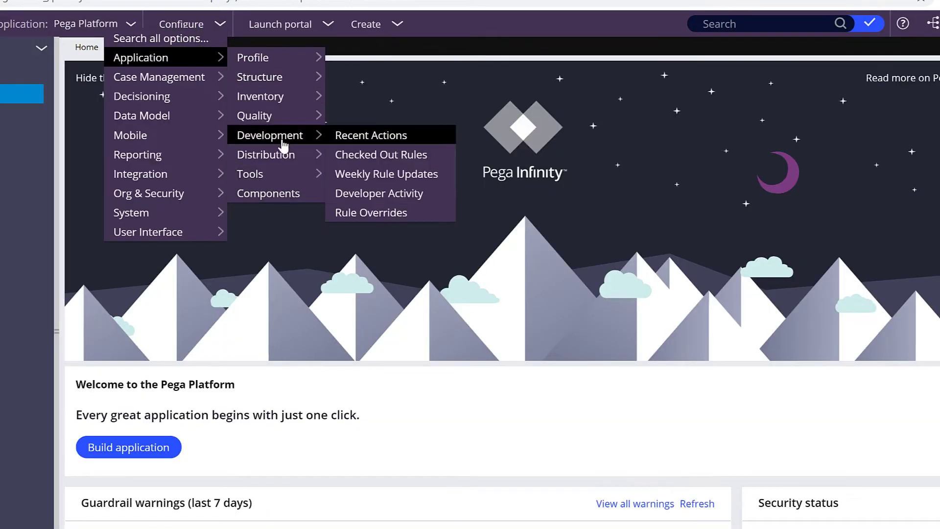
{"action": "mouse_move", "coordinate": [283, 155]}
{"action": "left_click", "coordinate": [352, 194]}
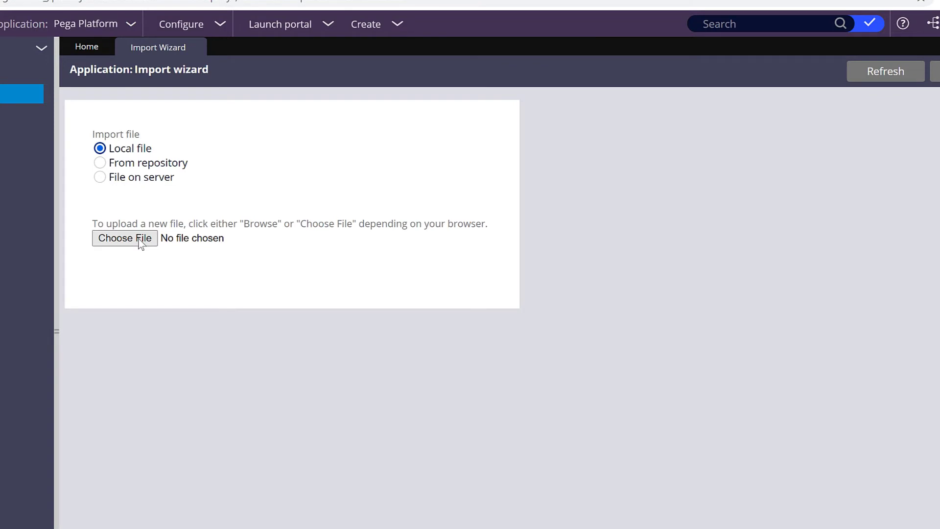
{"action": "left_click", "coordinate": [141, 244]}
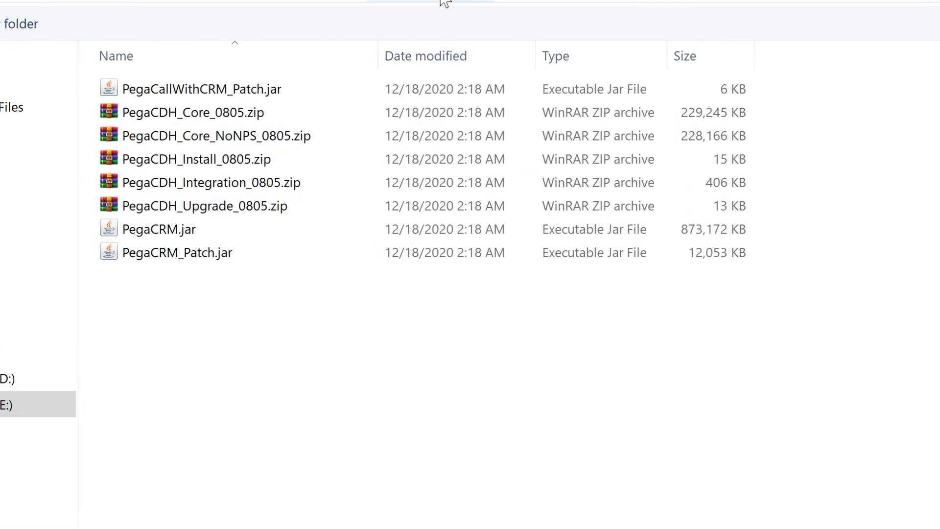
{"action": "left_click", "coordinate": [443, 2]}
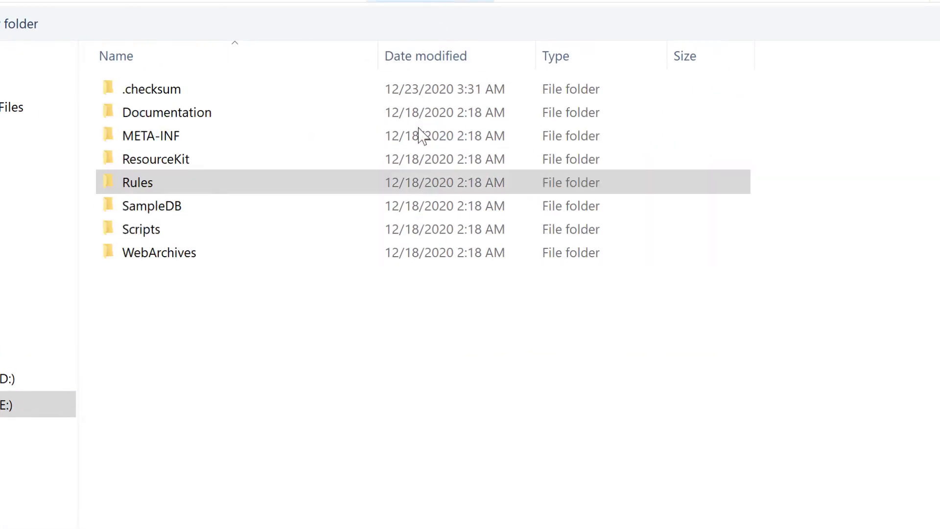
{"action": "double_click", "coordinate": [173, 206]}
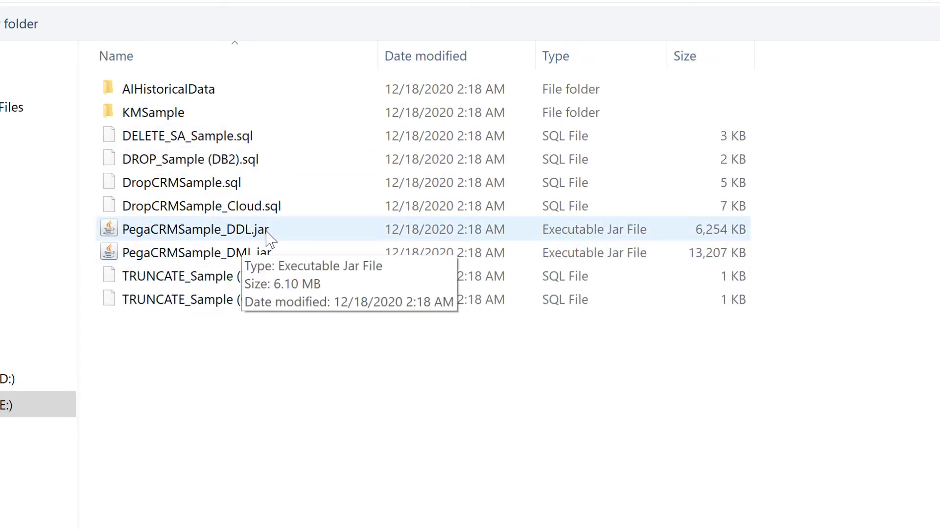
{"action": "double_click", "coordinate": [187, 179]}
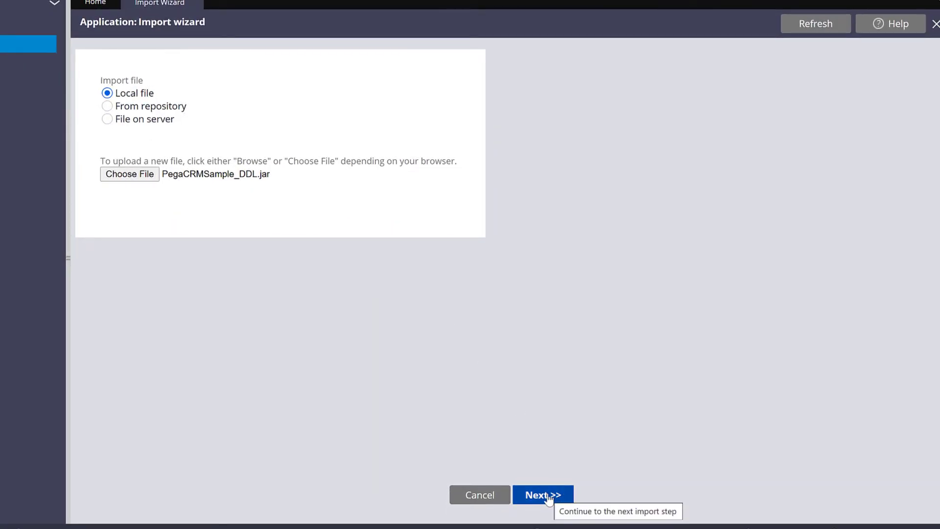
Step: Upload PegaCRMSample_DDL.jar, accept its existing CustomerData database connection and apply the required schema changes
{"action": "left_click", "coordinate": [552, 496]}
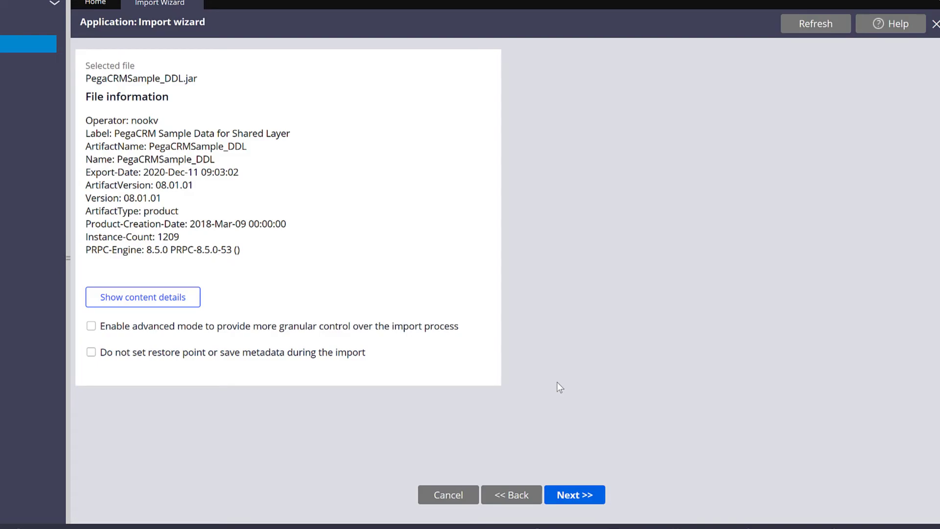
{"action": "left_click", "coordinate": [573, 495]}
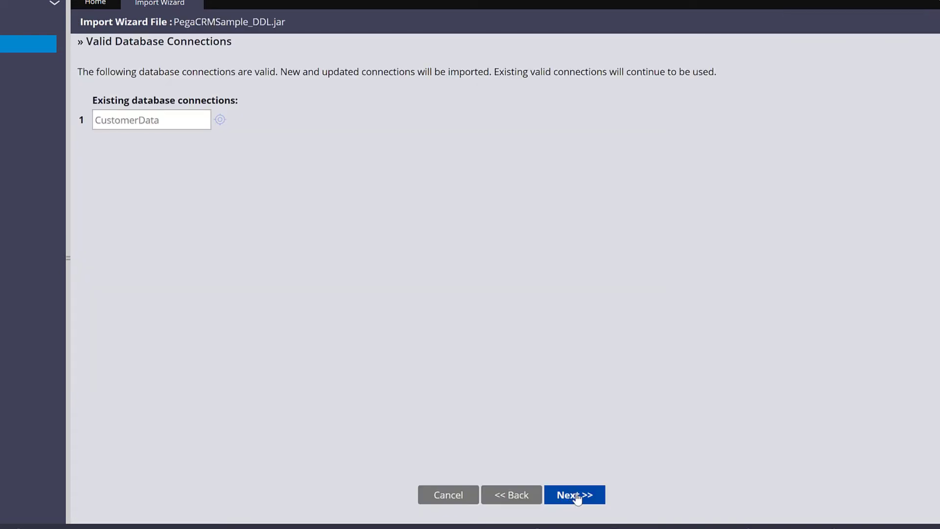
{"action": "left_click", "coordinate": [578, 495]}
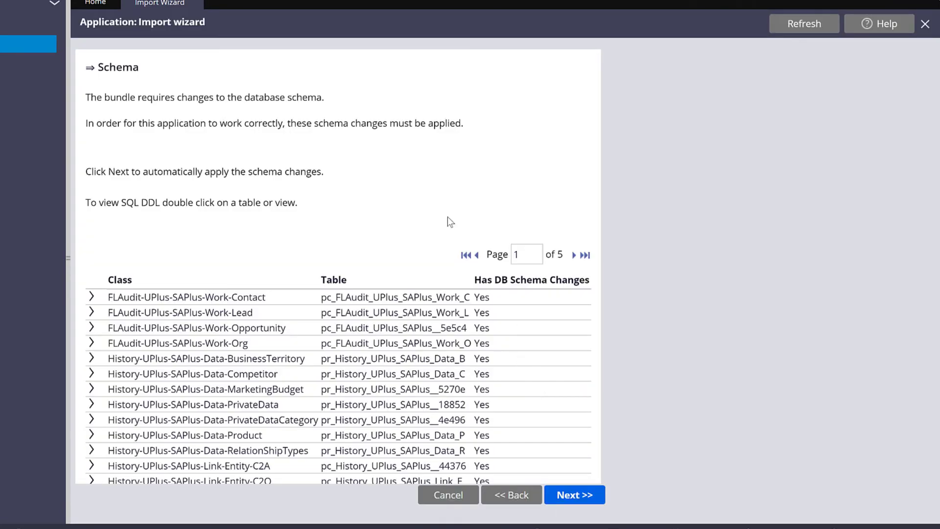
{"action": "scroll", "coordinate": [419, 212], "scroll_direction": "down", "scroll_amount": 5}
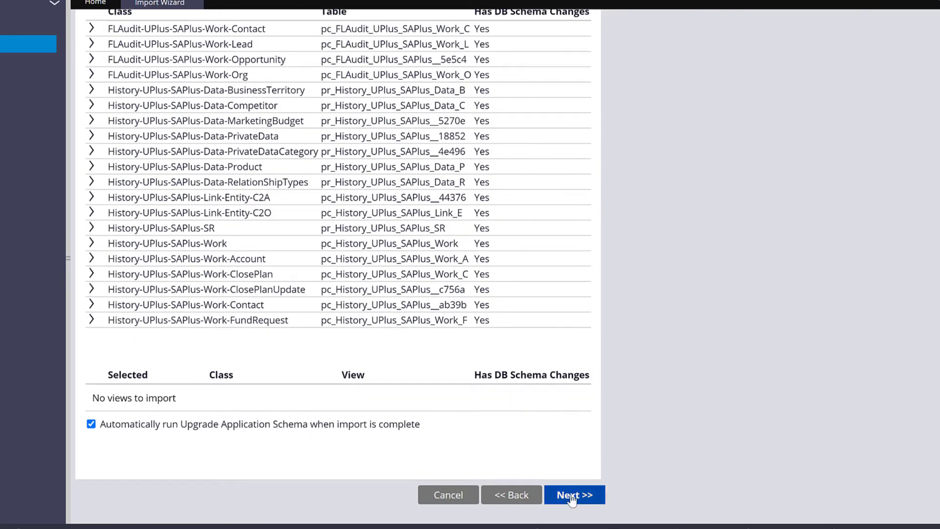
{"action": "left_click", "coordinate": [572, 495]}
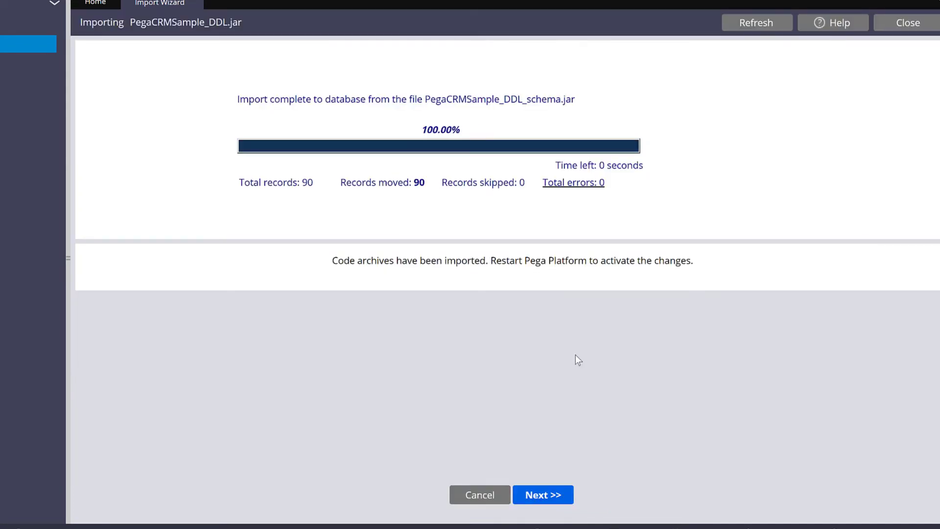
Step: Import the PegaCRMSample_DDL.jar rules with all aged updates included and finish the import
{"action": "left_click", "coordinate": [542, 495]}
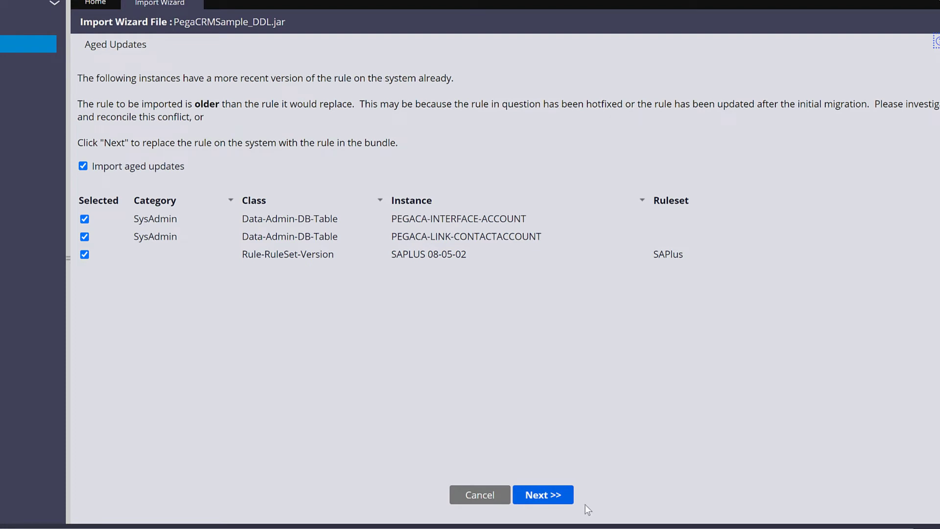
{"action": "left_click", "coordinate": [543, 495]}
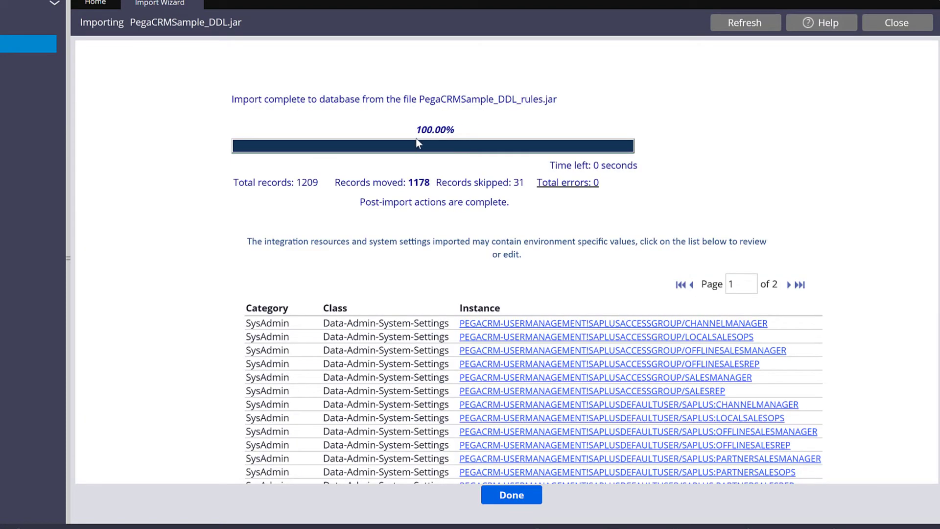
{"action": "left_click", "coordinate": [513, 496]}
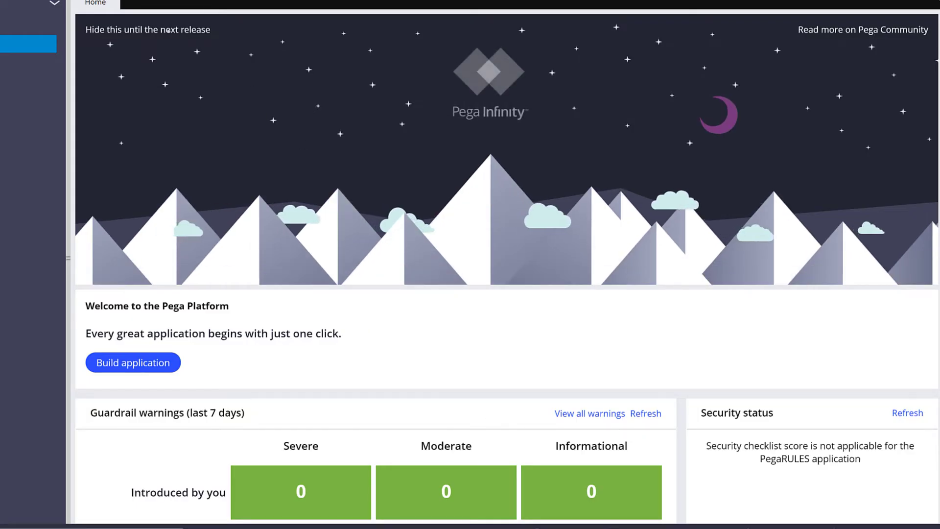
Step: Import PegaCRMSample_DML.jar as a local file with all aged updates included and finish the import
{"action": "left_click", "coordinate": [140, 0]}
{"action": "mouse_move", "coordinate": [175, 16]}
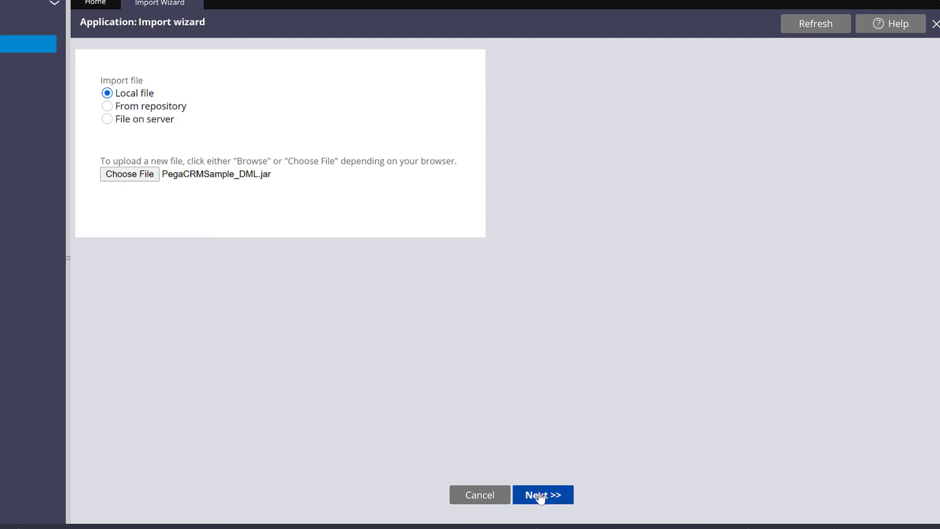
{"action": "left_click", "coordinate": [541, 495]}
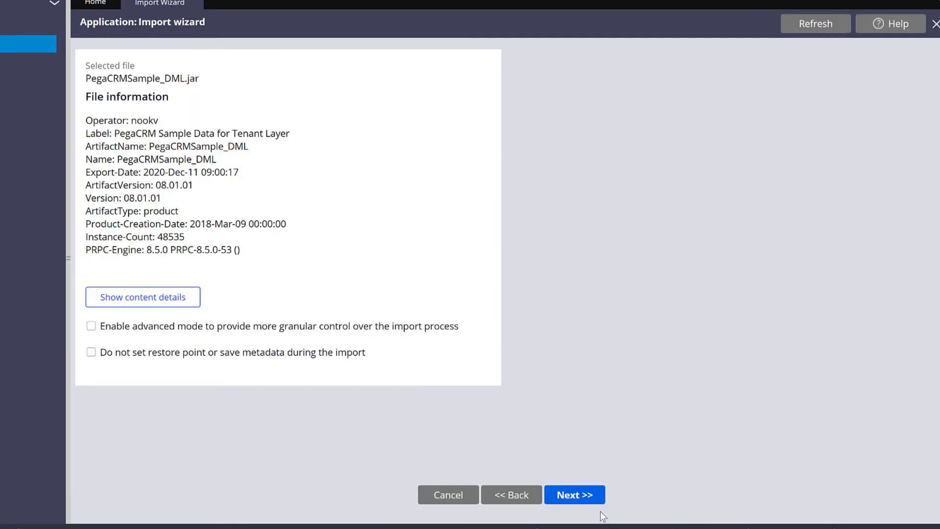
{"action": "left_click", "coordinate": [577, 495]}
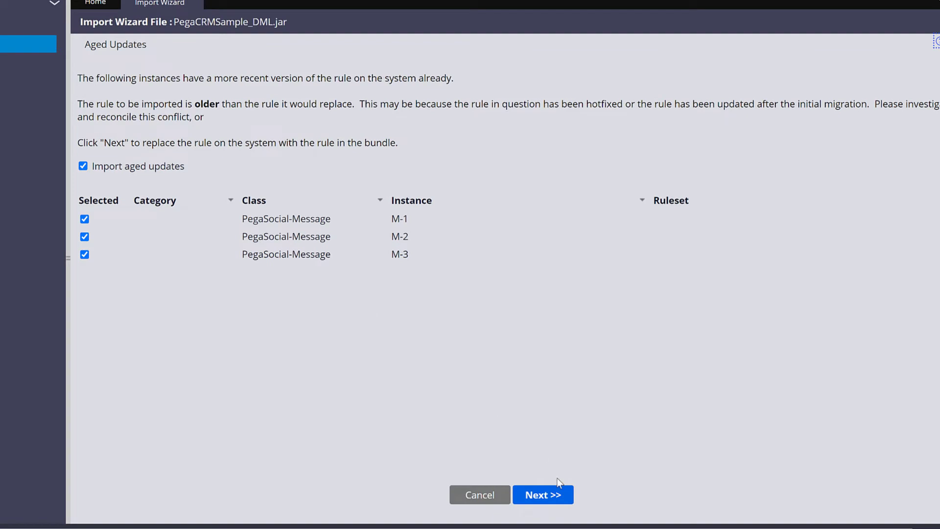
{"action": "left_click", "coordinate": [544, 495]}
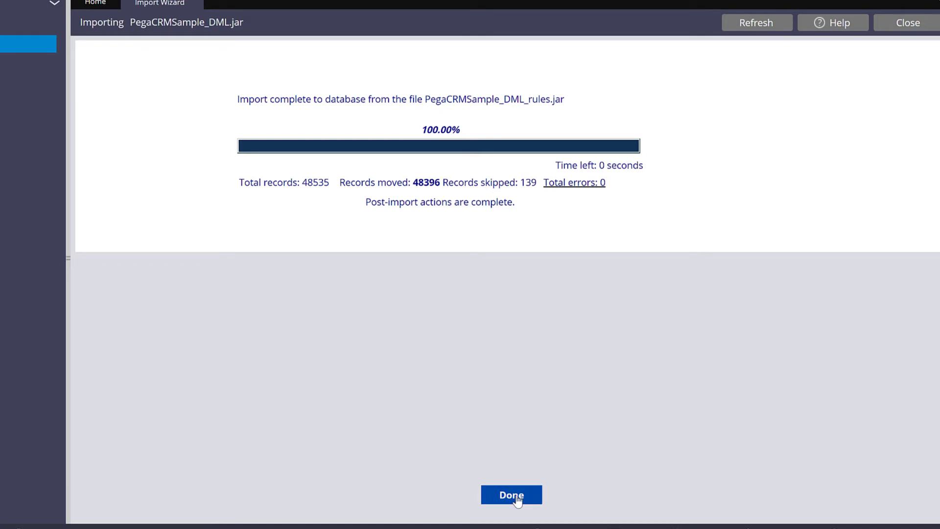
{"action": "left_click", "coordinate": [511, 495]}
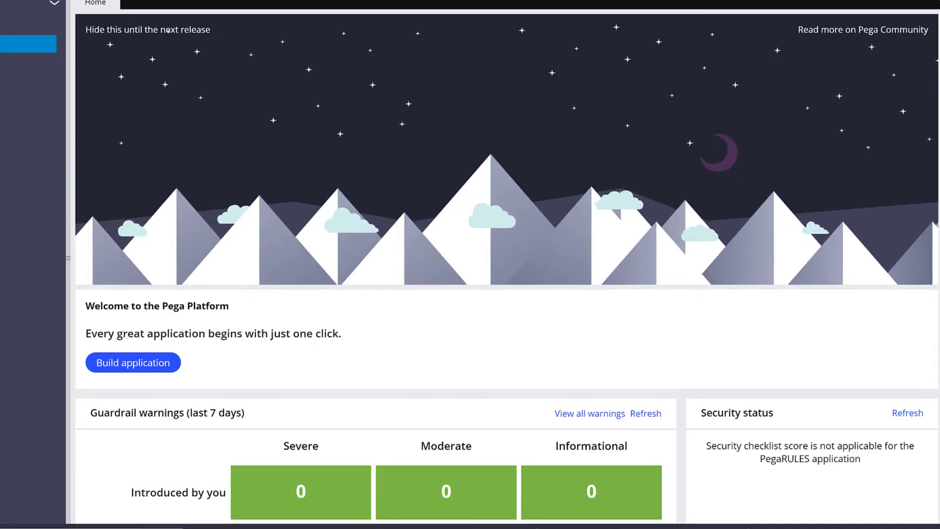
Step: Import KMSampleData.jar from the SampleDB\KMSample folder with all aged updates included and finish the import
{"action": "left_click", "coordinate": [174, 4]}
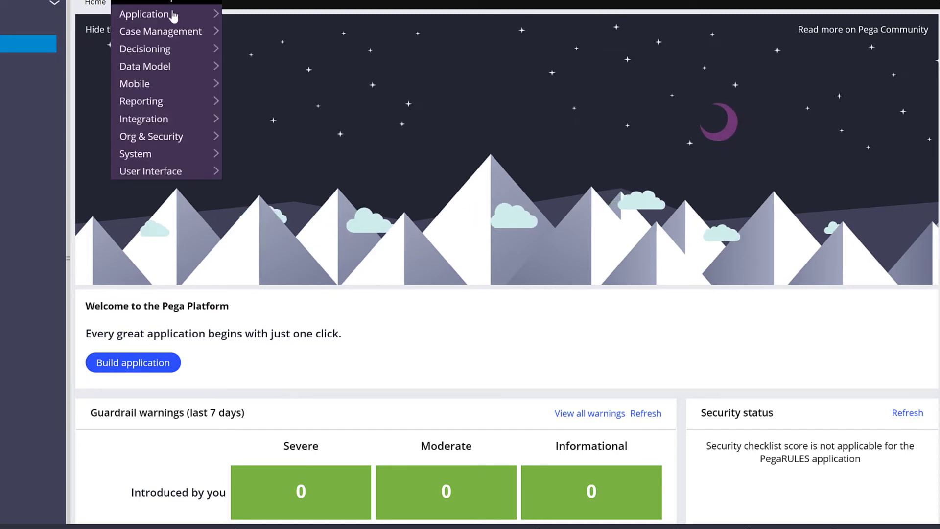
{"action": "mouse_move", "coordinate": [174, 15]}
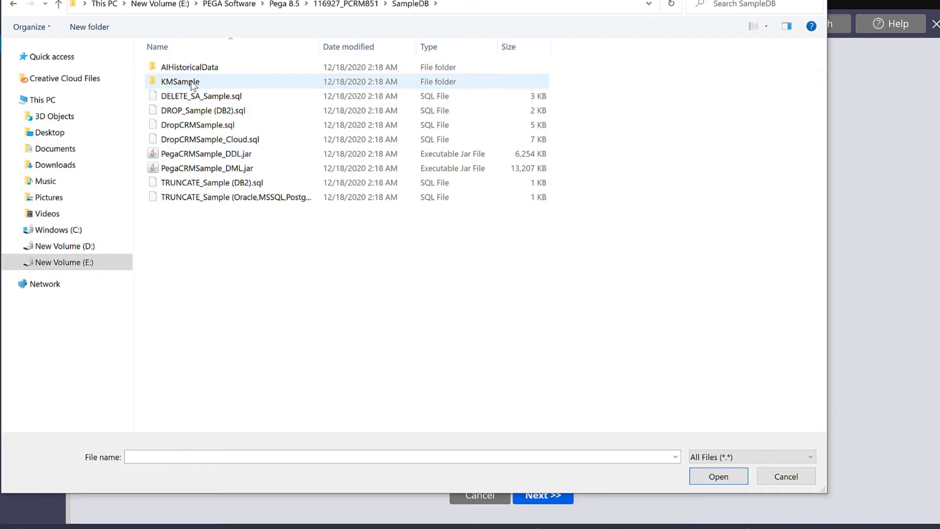
{"action": "double_click", "coordinate": [186, 82]}
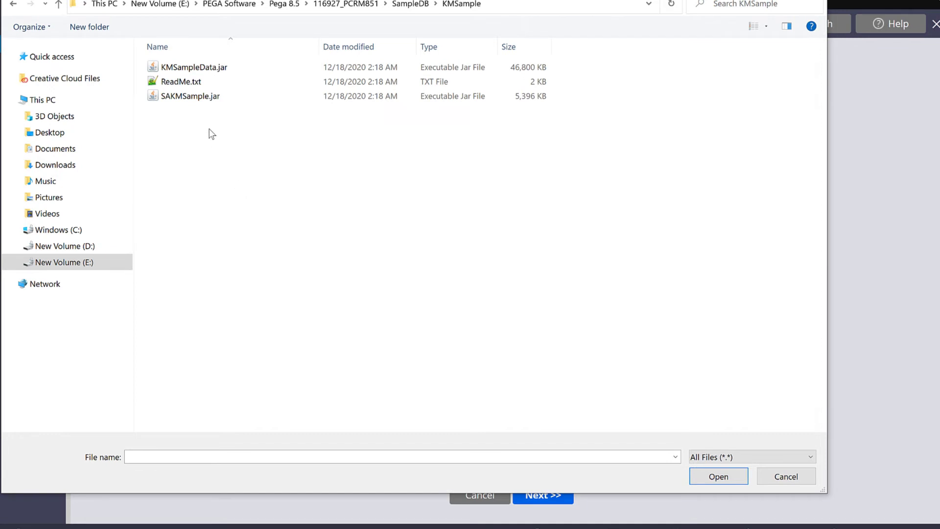
{"action": "left_click", "coordinate": [211, 67]}
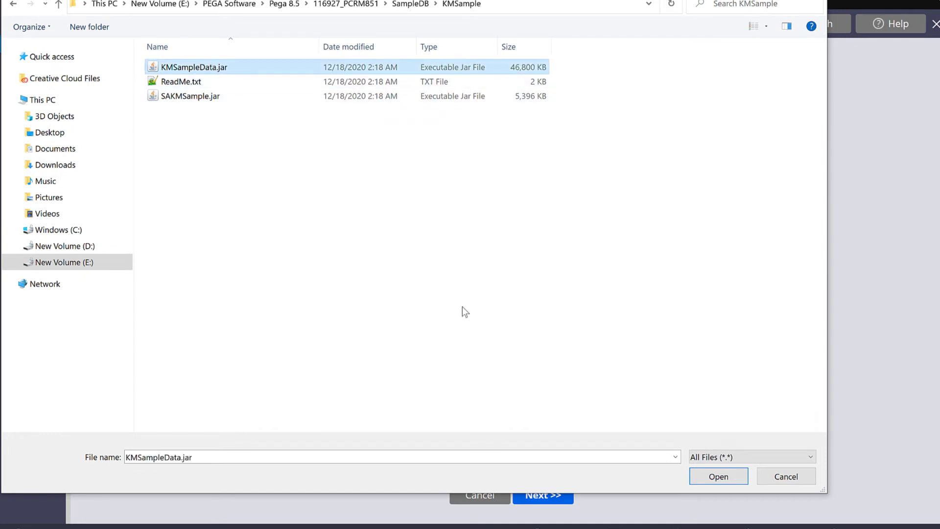
{"action": "left_click", "coordinate": [718, 477]}
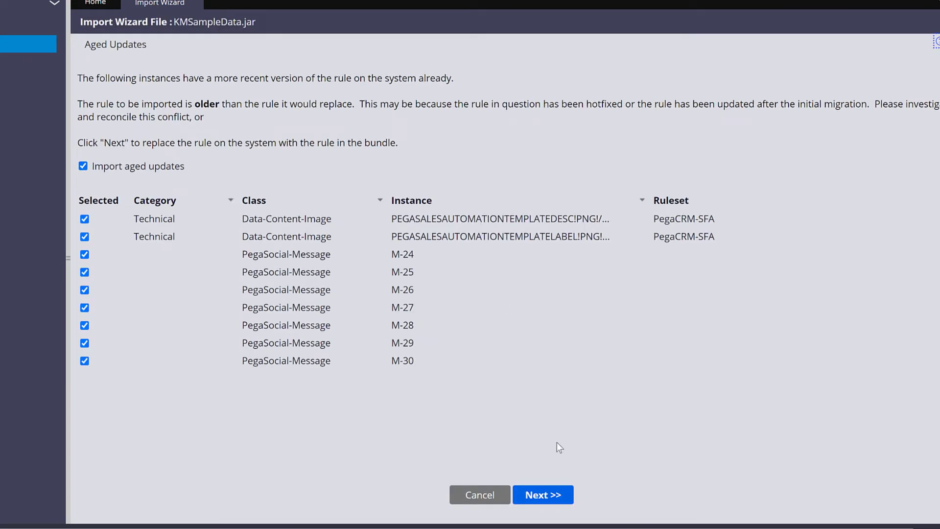
{"action": "left_click", "coordinate": [542, 494]}
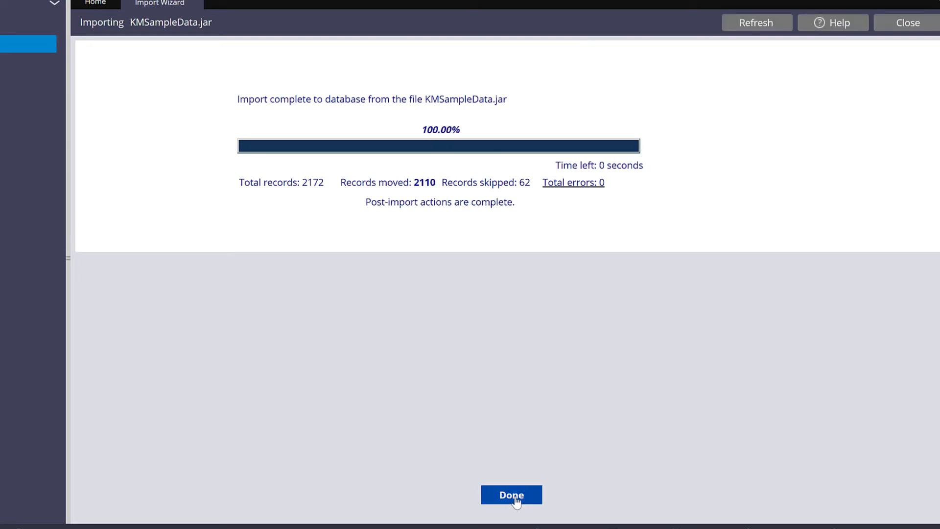
{"action": "left_click", "coordinate": [514, 496]}
Step: Import SAKMSample.jar from the KMSample folder as a local file and finish the import
{"action": "left_click", "coordinate": [167, 2]}
{"action": "mouse_move", "coordinate": [181, 18]}
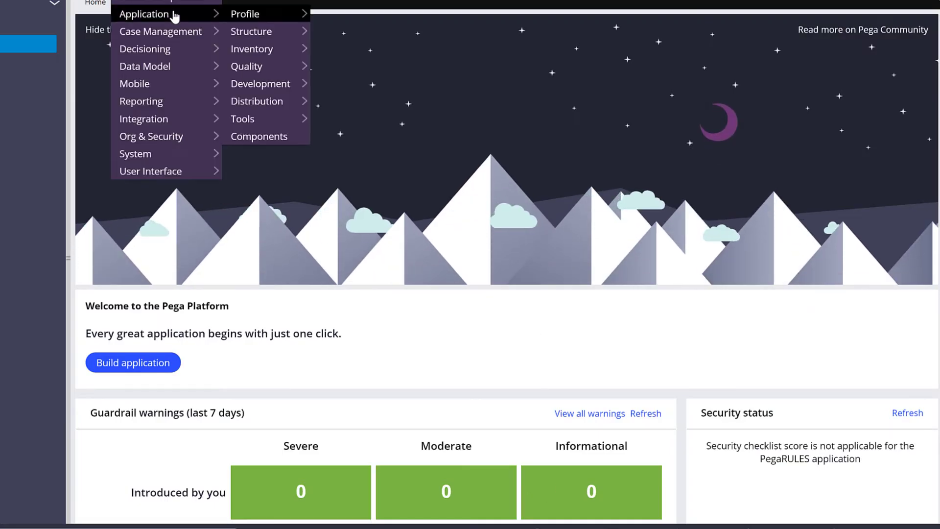
{"action": "mouse_move", "coordinate": [274, 101]}
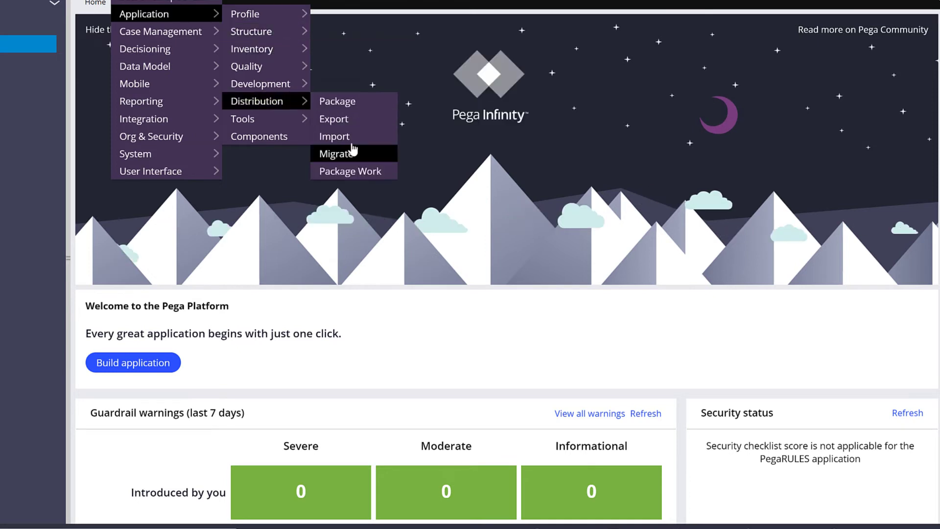
{"action": "left_click", "coordinate": [348, 141]}
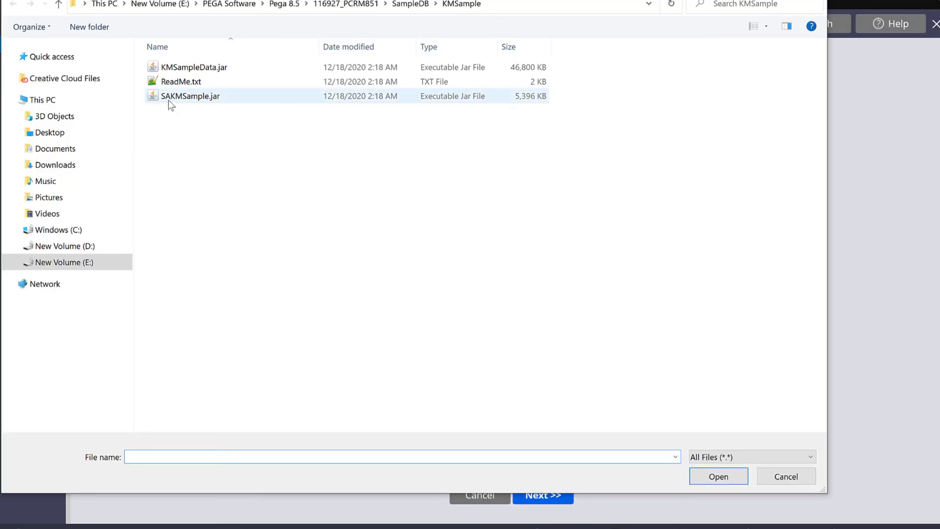
{"action": "left_click", "coordinate": [195, 99]}
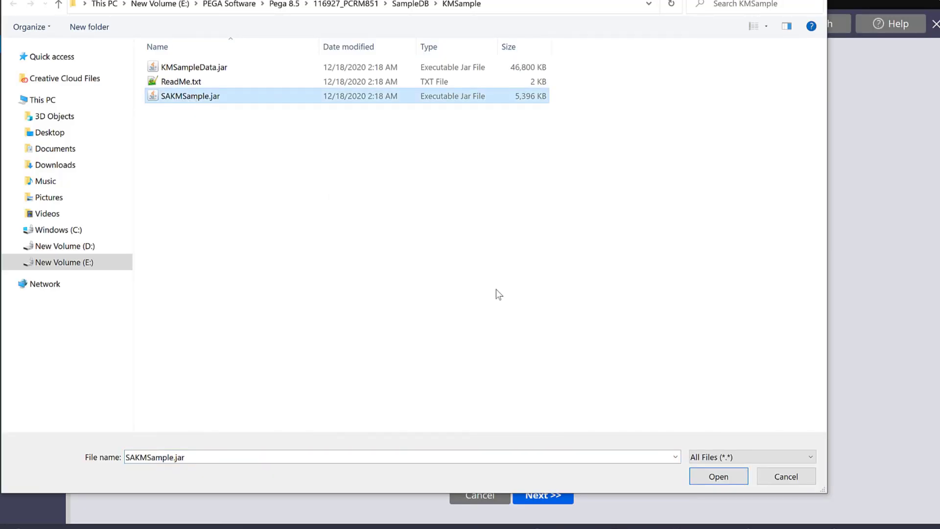
{"action": "left_click", "coordinate": [707, 474]}
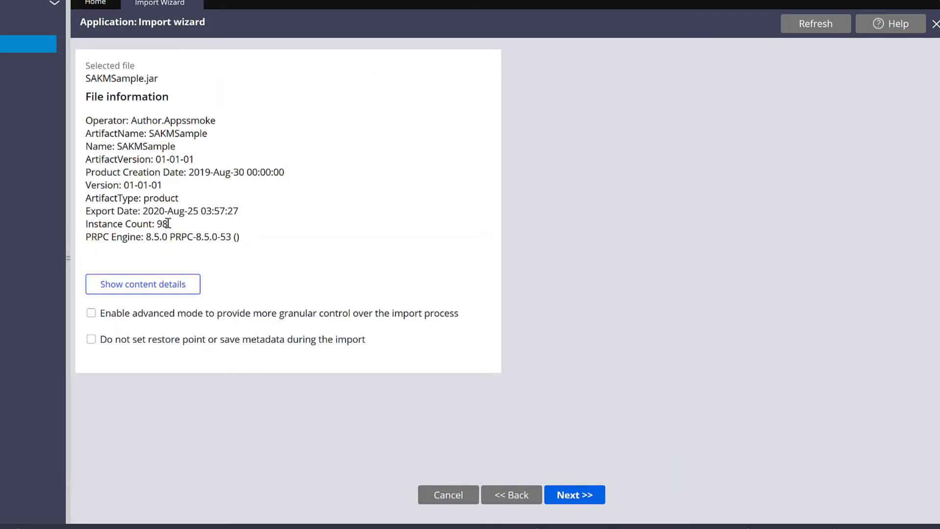
{"action": "double_click", "coordinate": [163, 224]}
{"action": "left_click", "coordinate": [577, 487]}
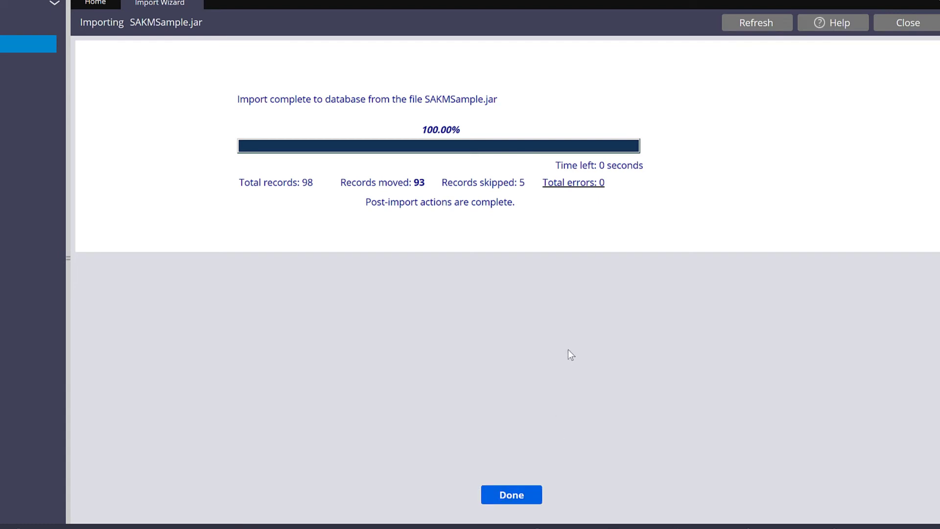
{"action": "left_click", "coordinate": [510, 495]}
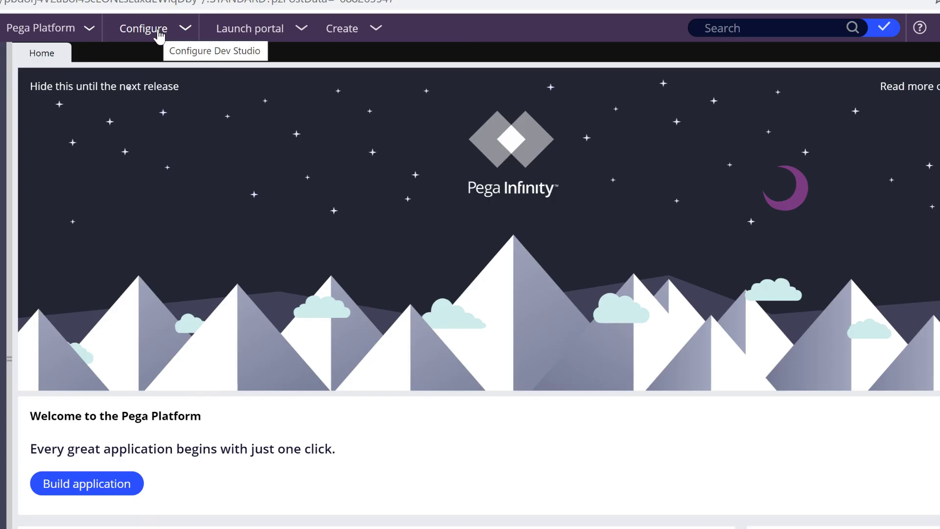
Step: Open the Operator Access settings under Org & Security authentication and look through the operator lists
{"action": "left_click", "coordinate": [159, 35]}
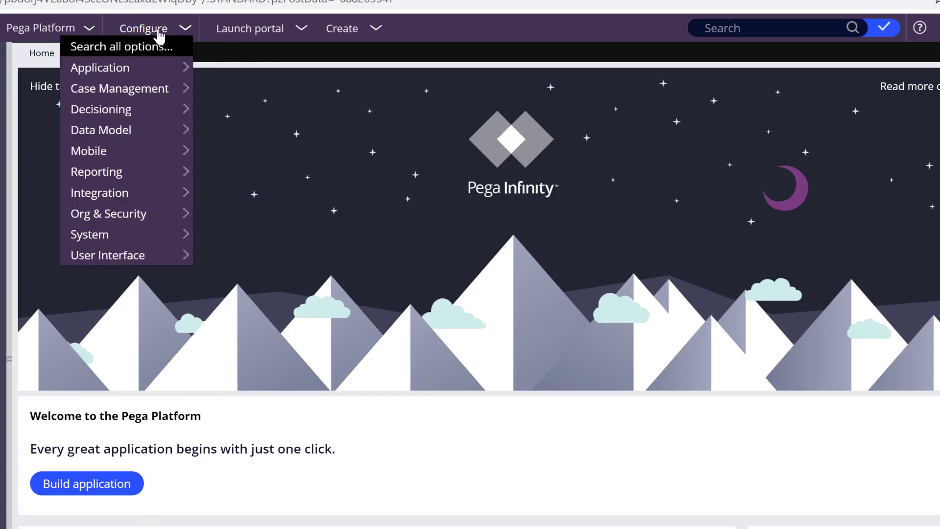
{"action": "mouse_move", "coordinate": [114, 221]}
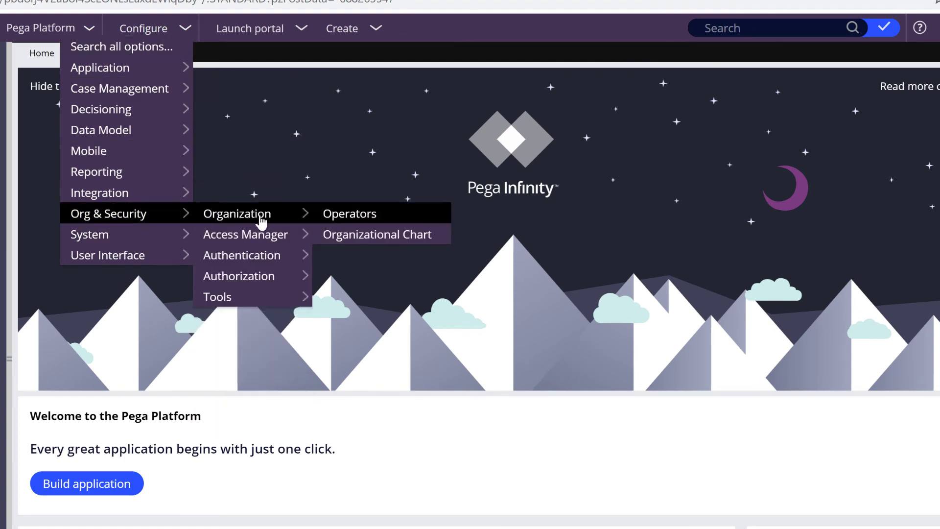
{"action": "mouse_move", "coordinate": [265, 264]}
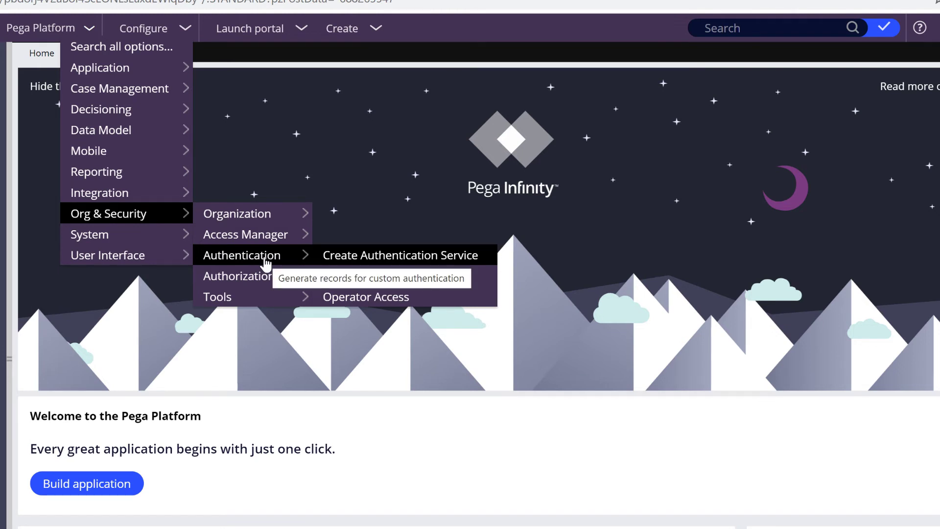
{"action": "left_click", "coordinate": [400, 297]}
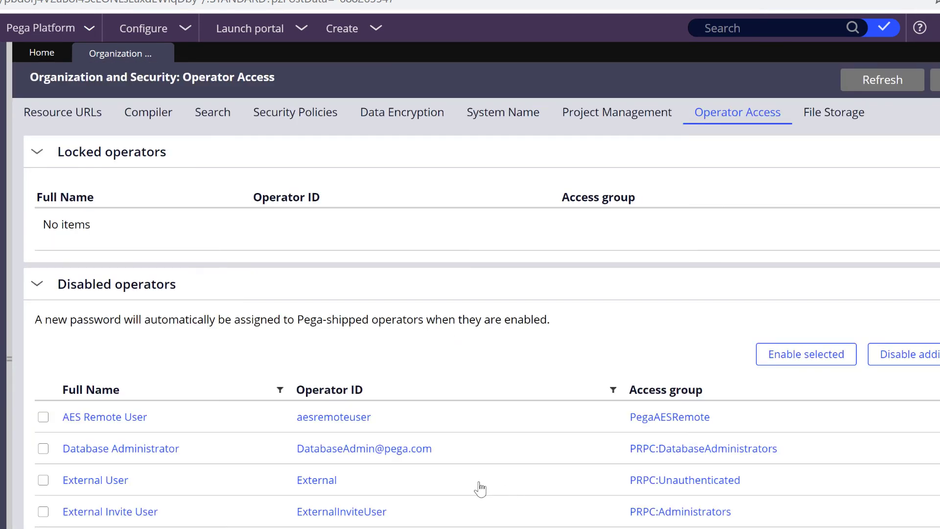
{"action": "scroll", "coordinate": [463, 490], "scroll_direction": "down", "scroll_amount": 4}
{"action": "scroll", "coordinate": [392, 465], "scroll_direction": "up", "scroll_amount": 4}
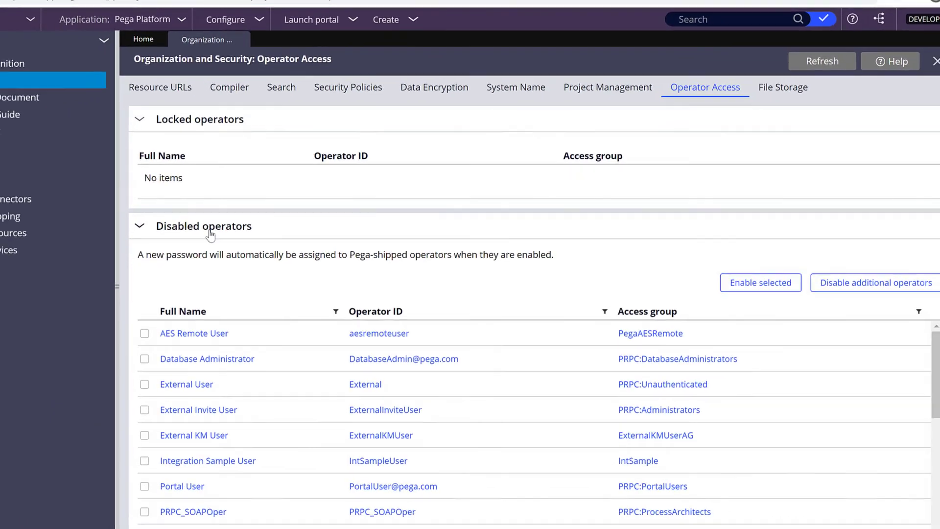
Step: Enable the disabled CS Self-Service User operator, select its generated password and close the password details
{"action": "scroll", "coordinate": [268, 470], "scroll_direction": "down", "scroll_amount": 5}
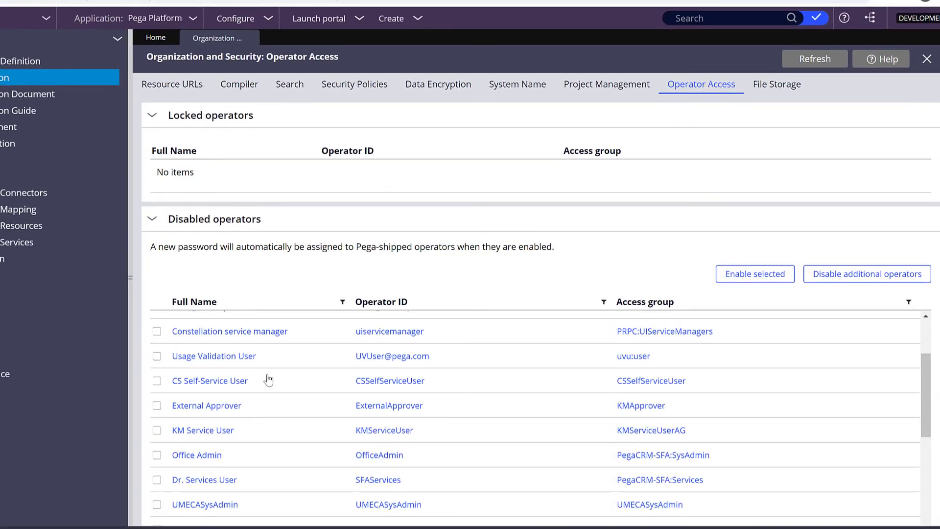
{"action": "left_click", "coordinate": [157, 381]}
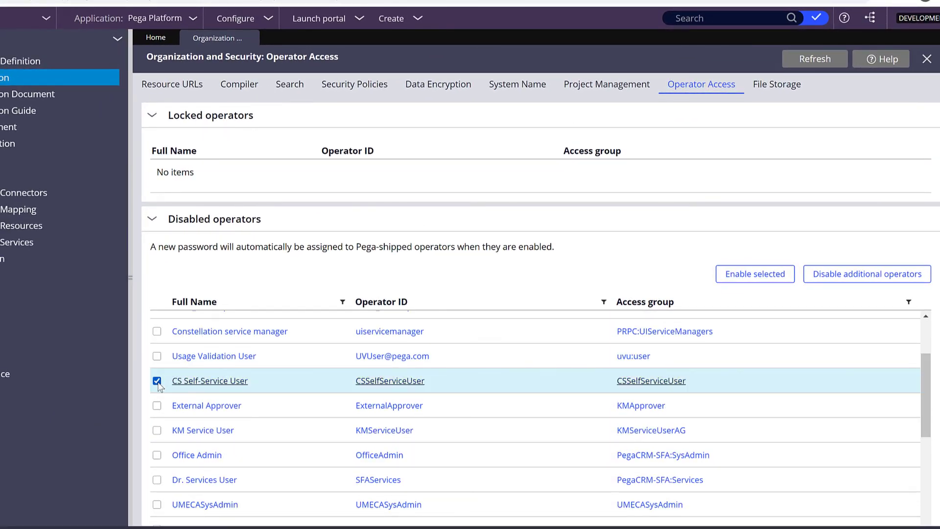
{"action": "left_click", "coordinate": [756, 275]}
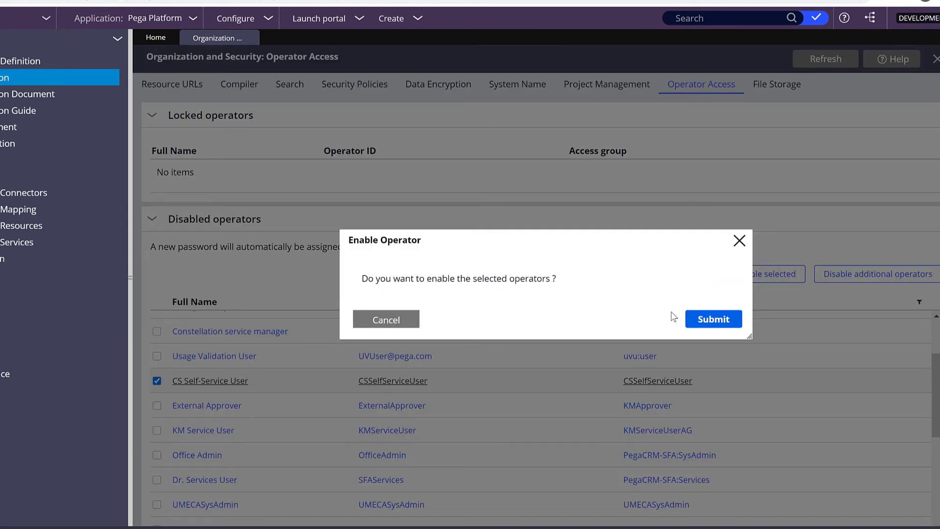
{"action": "left_click", "coordinate": [719, 320]}
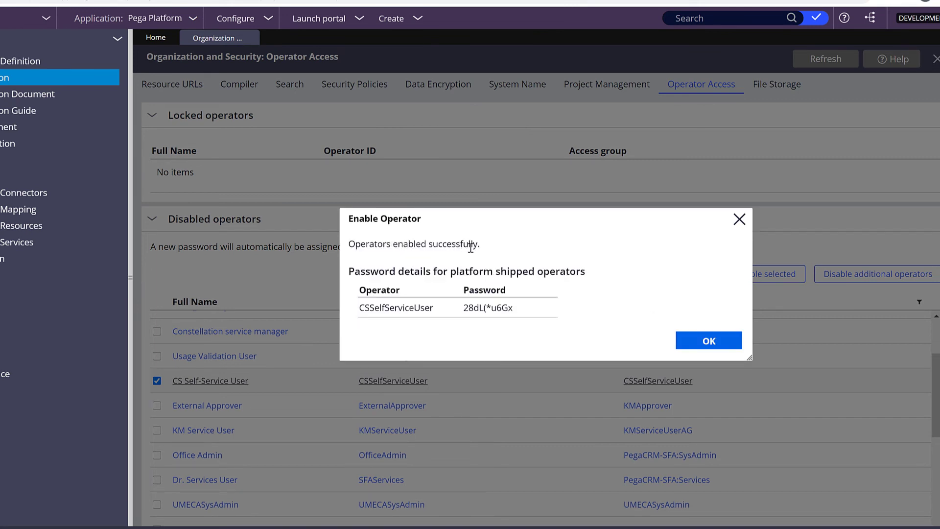
{"action": "triple_click", "coordinate": [520, 308]}
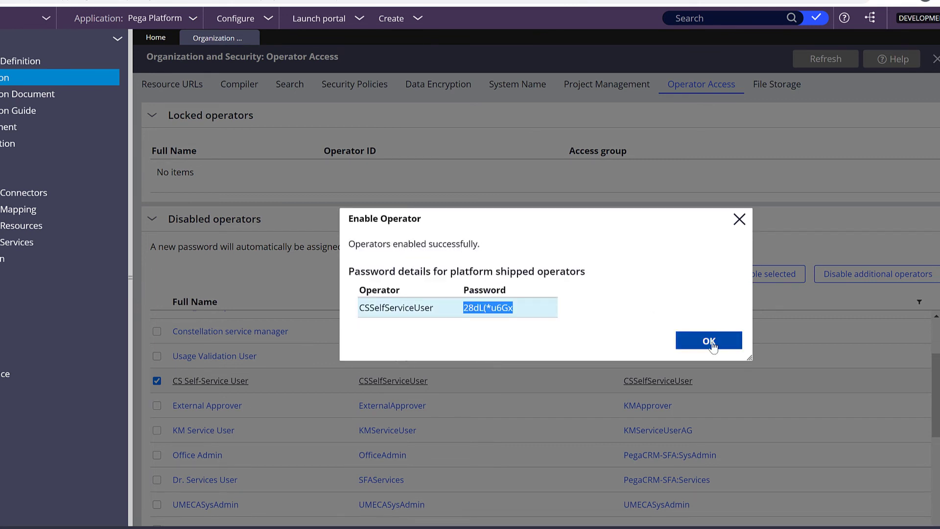
{"action": "left_click", "coordinate": [708, 341]}
{"action": "scroll", "coordinate": [416, 408], "scroll_direction": "down", "scroll_amount": 3}
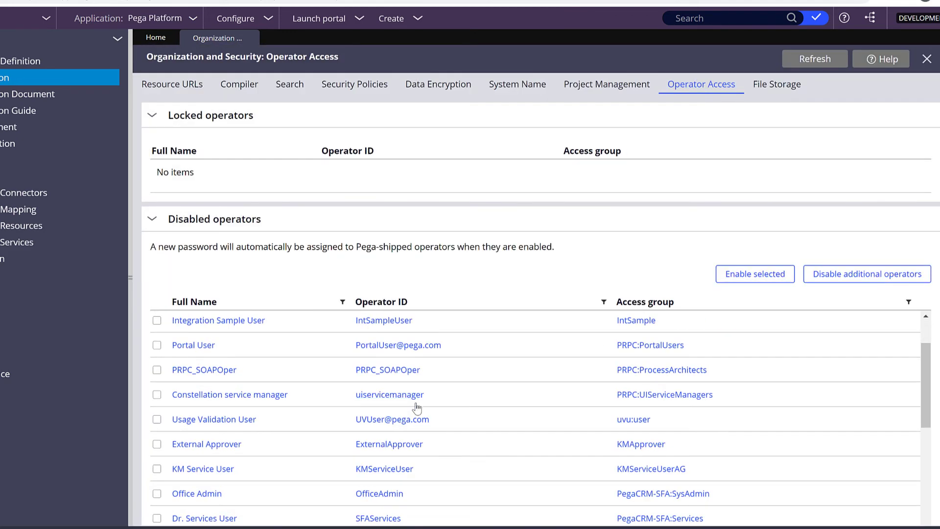
{"action": "scroll", "coordinate": [438, 408], "scroll_direction": "down", "scroll_amount": 6}
{"action": "scroll", "coordinate": [439, 408], "scroll_direction": "up", "scroll_amount": 3}
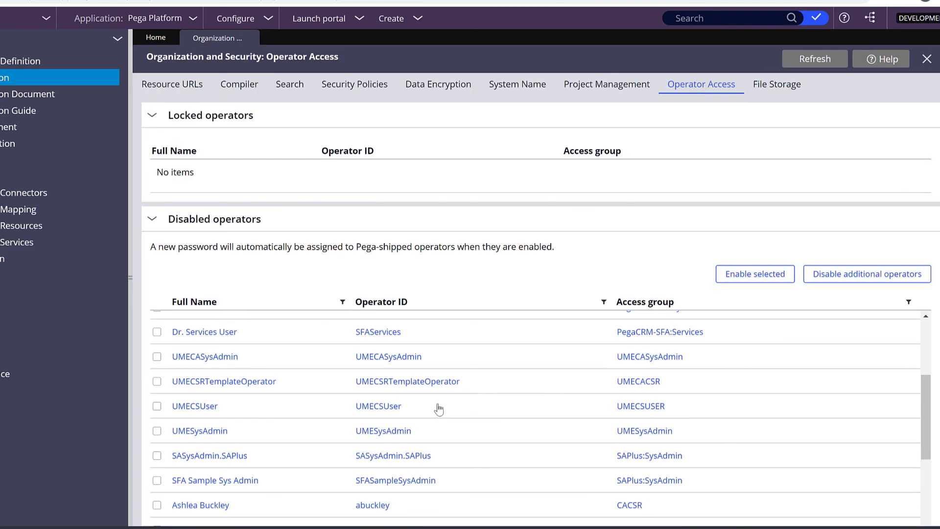
{"action": "scroll", "coordinate": [439, 409], "scroll_direction": "up", "scroll_amount": 5}
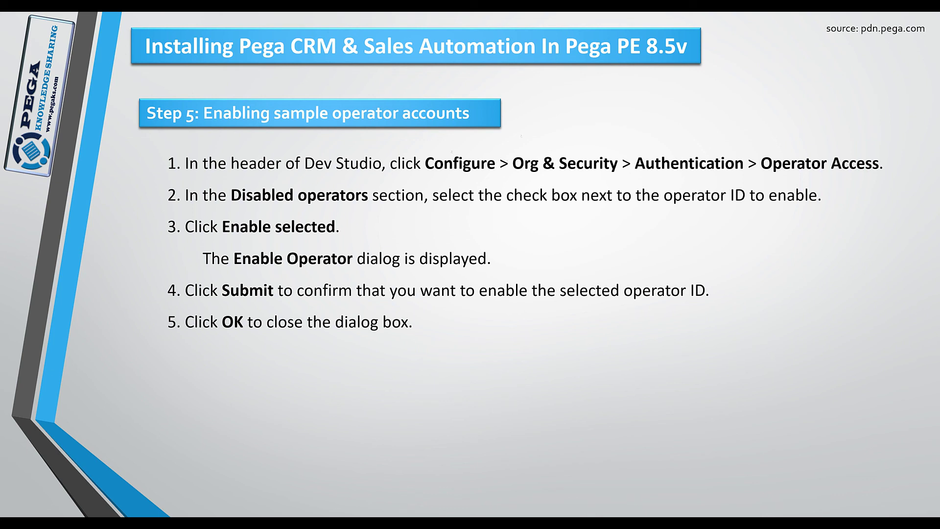
{"action": "left_click", "coordinate": [767, 336]}
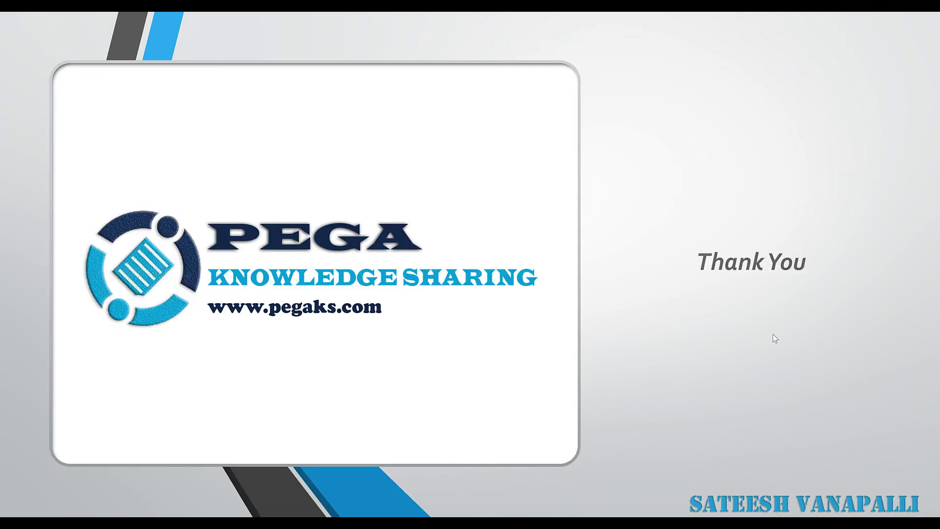